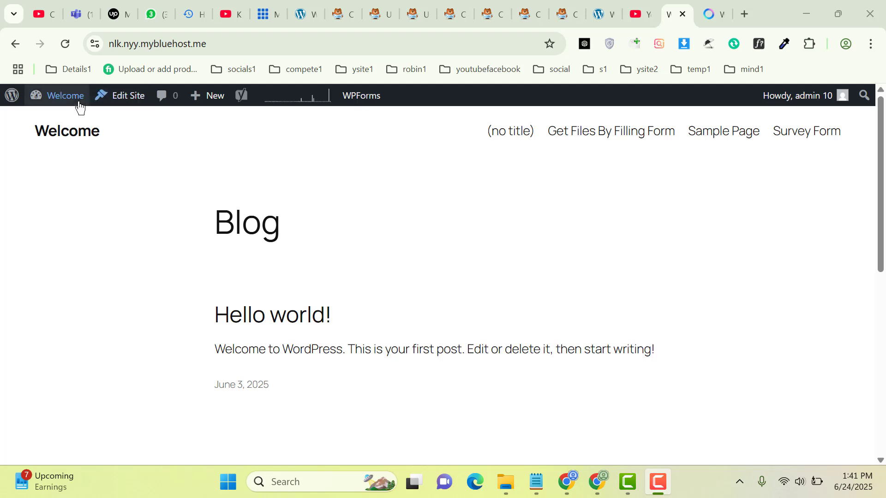
Open the WordPress admin Dashboard from the admin bar's Welcome menu in a new tab
mouse_move(74, 99)
middle_click(69, 120)
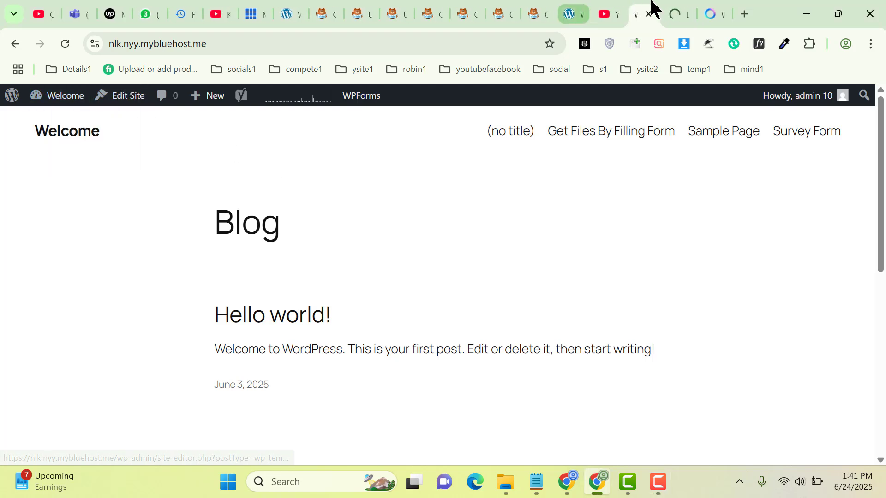
click(678, 13)
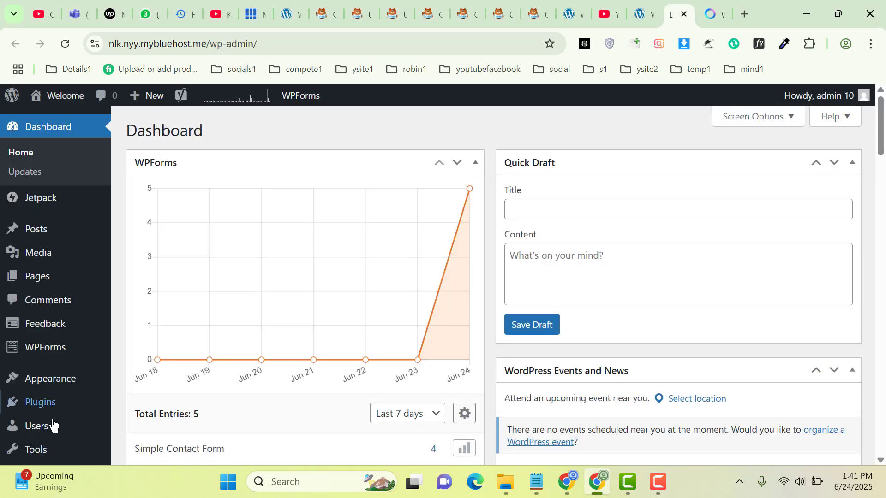
Search the plugin directory for 'wpfo' and view the WPForms plugin details
mouse_move(43, 405)
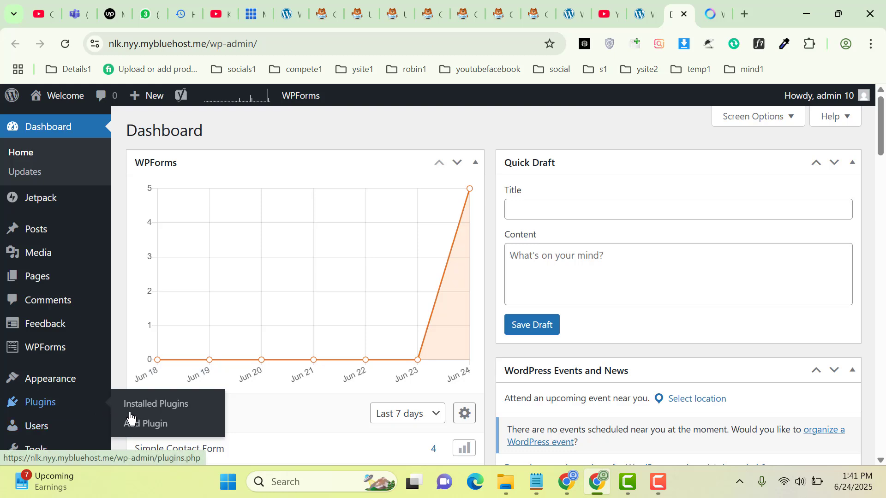
click(152, 424)
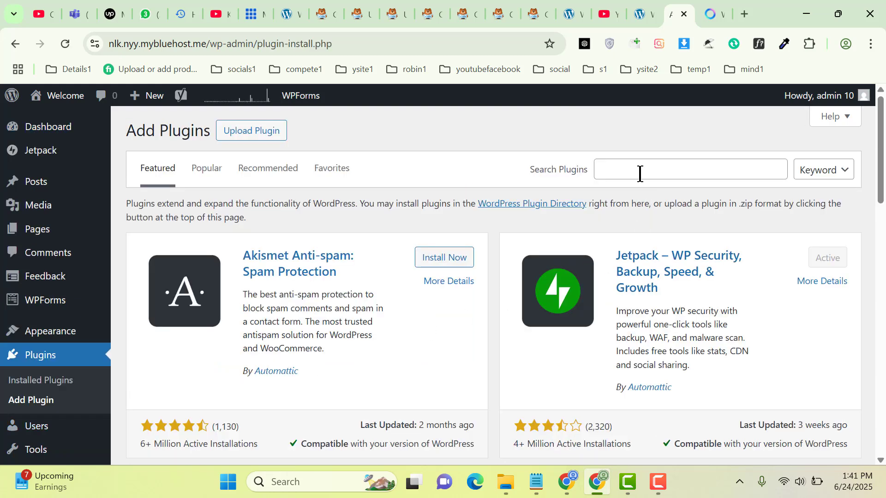
click(639, 174)
text(wpforms)
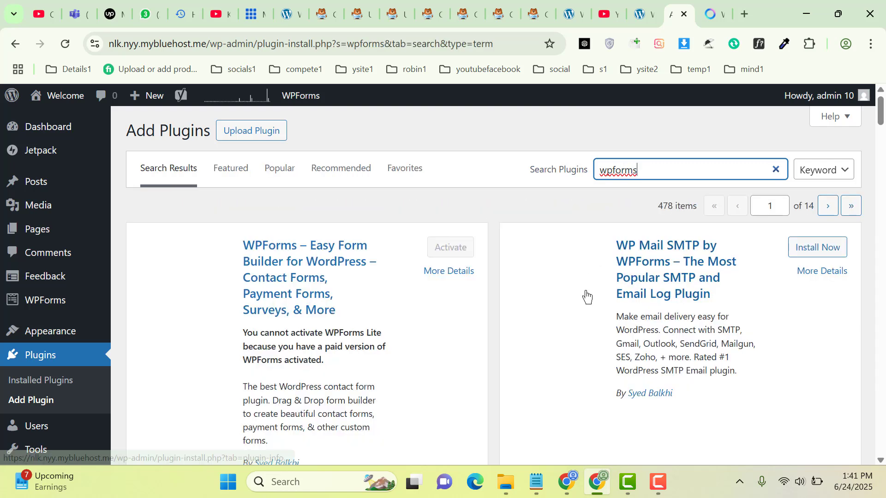
click(435, 274)
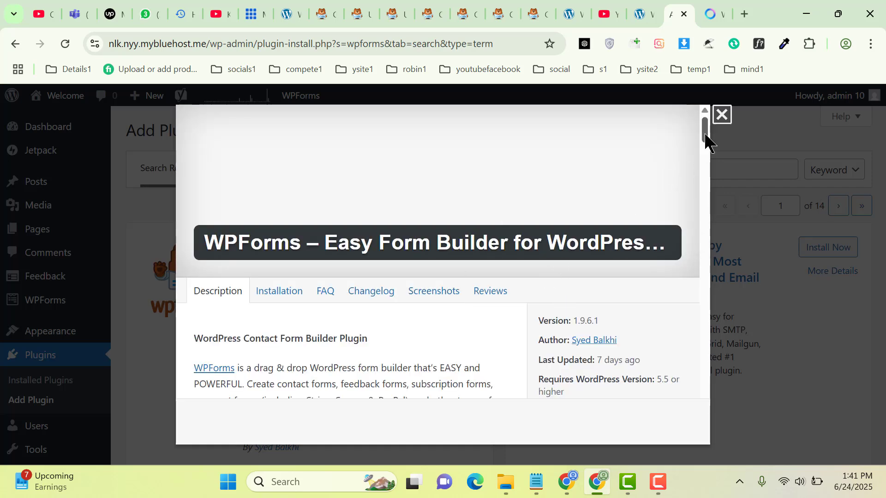
mouse_move(706, 137)
mouse_down()
mouse_move(702, 157)
mouse_move(694, 140)
mouse_up()
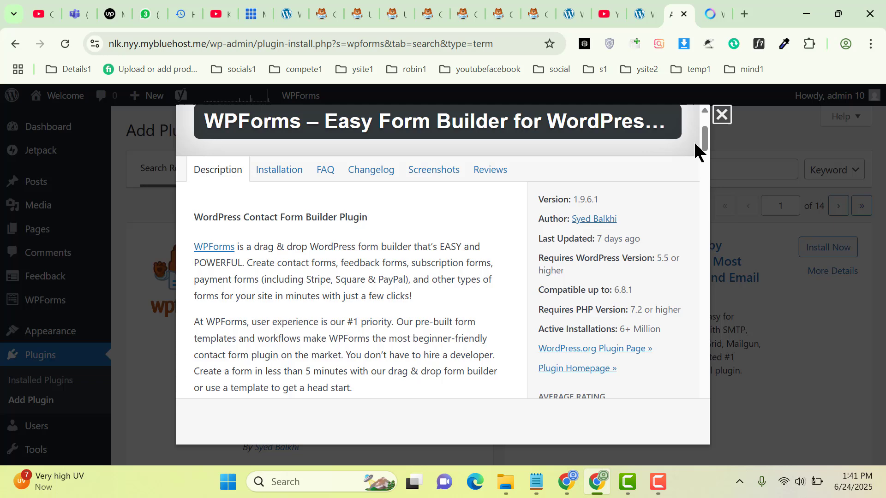
Open the WPForms homepage link in a new tab, then return and close the details overlay
right_click(222, 250)
key(Escape)
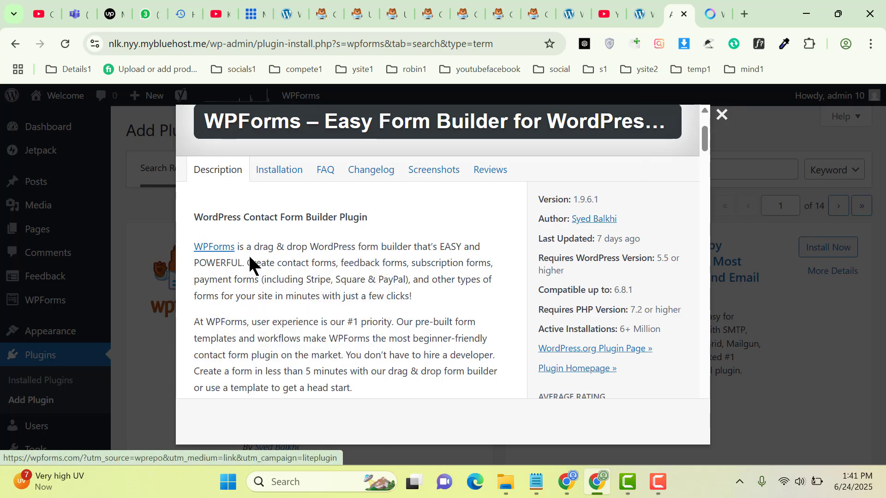
right_click(249, 254)
click(250, 266)
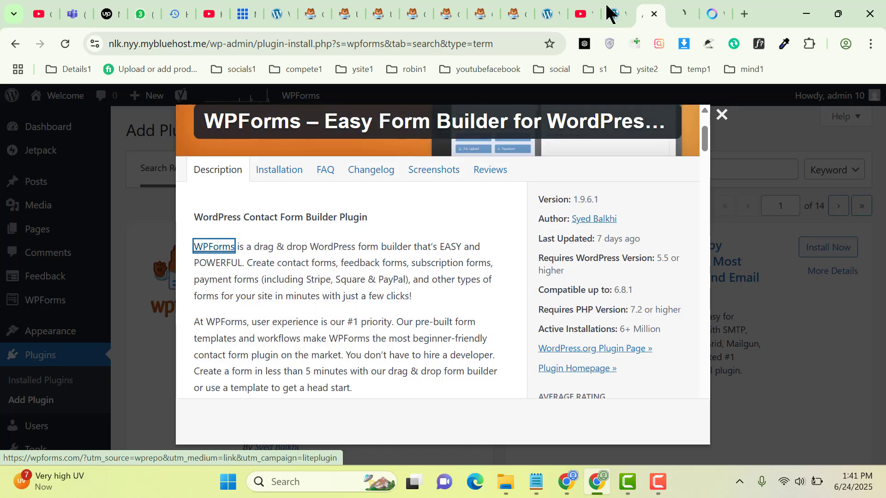
click(675, 9)
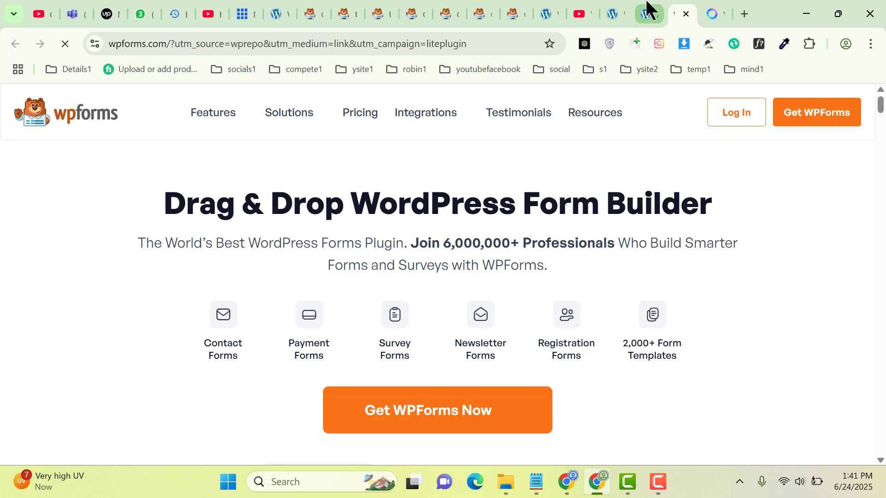
click(647, 10)
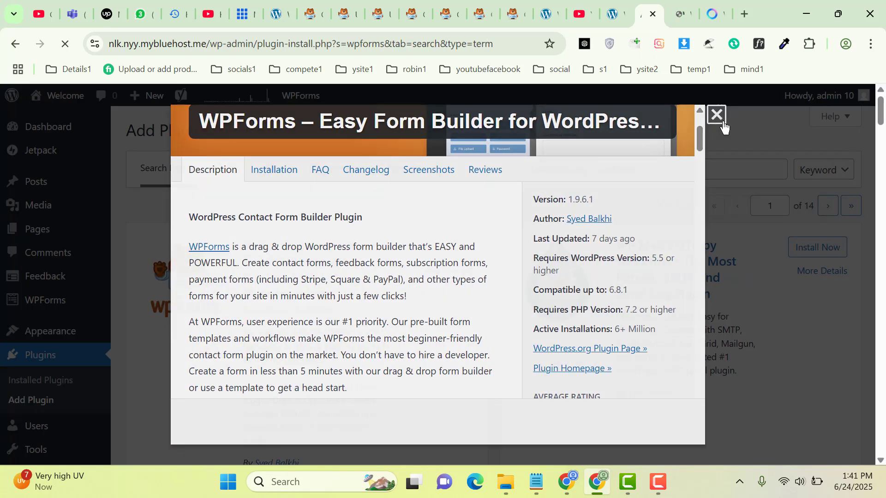
click(723, 121)
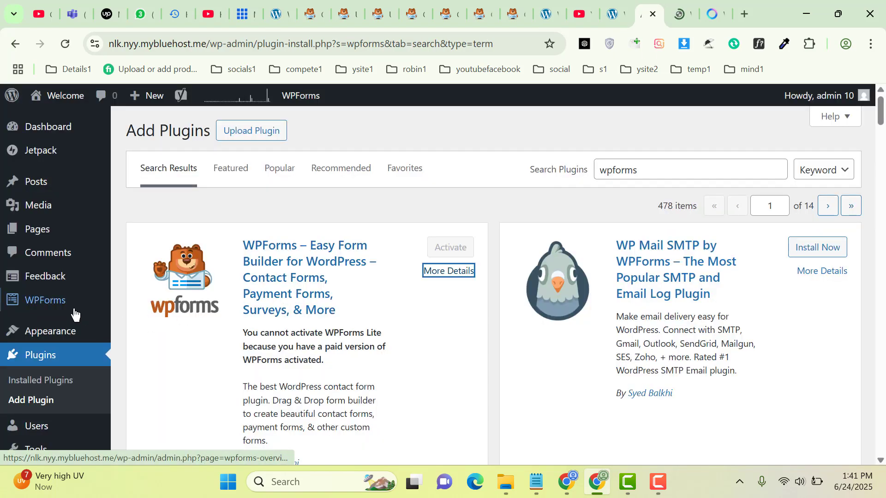
Check the Installed Plugins list for active WPForms and WPForms Post Submissions entries
mouse_move(82, 323)
click(59, 391)
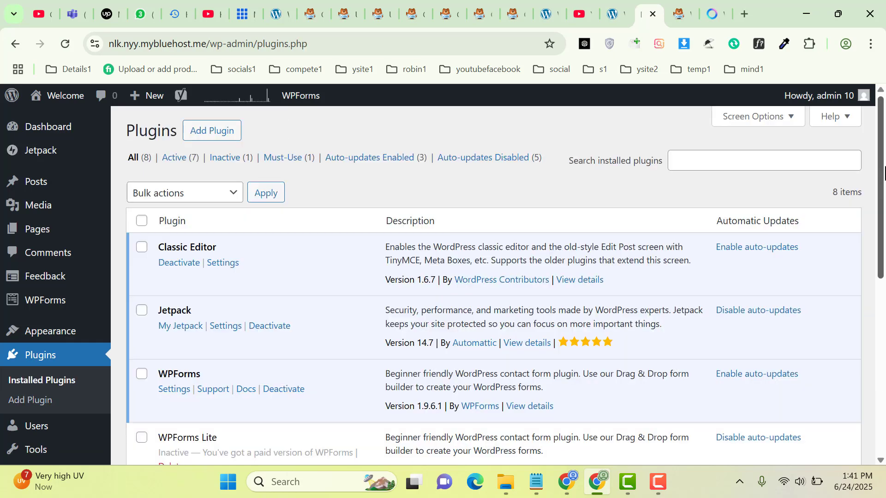
drag(880, 162, 878, 245)
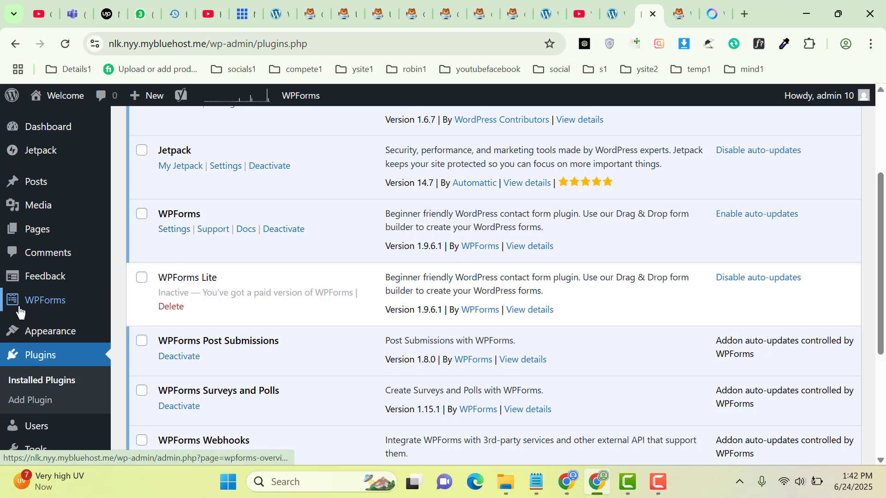
mouse_move(62, 303)
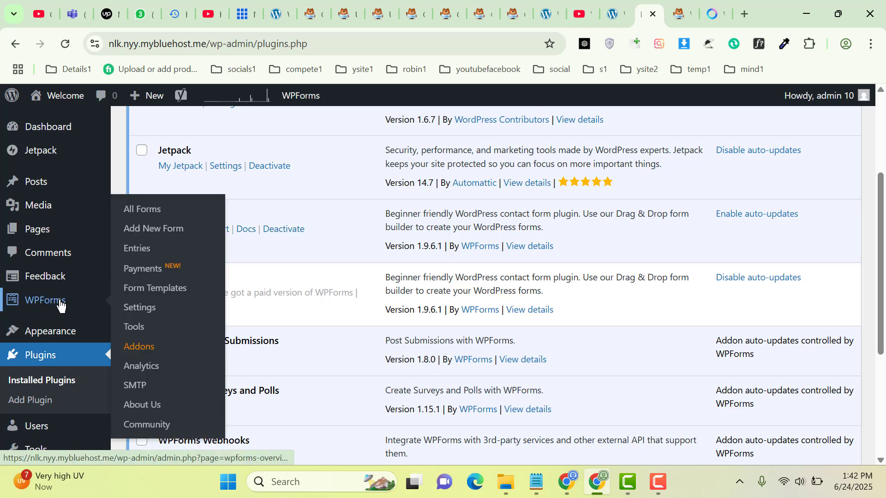
click(153, 234)
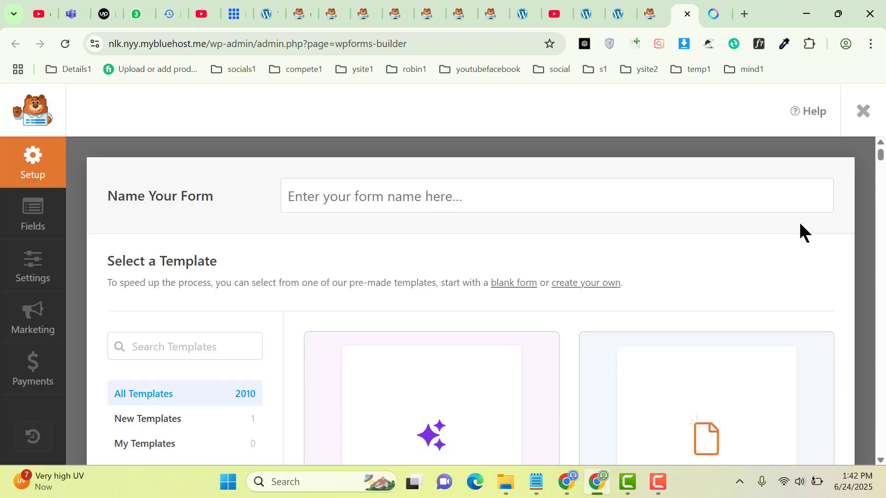
Search the WPForms template gallery for 'post submission' to find the Blog Post Submission Form
scroll(794, 256, down, 4)
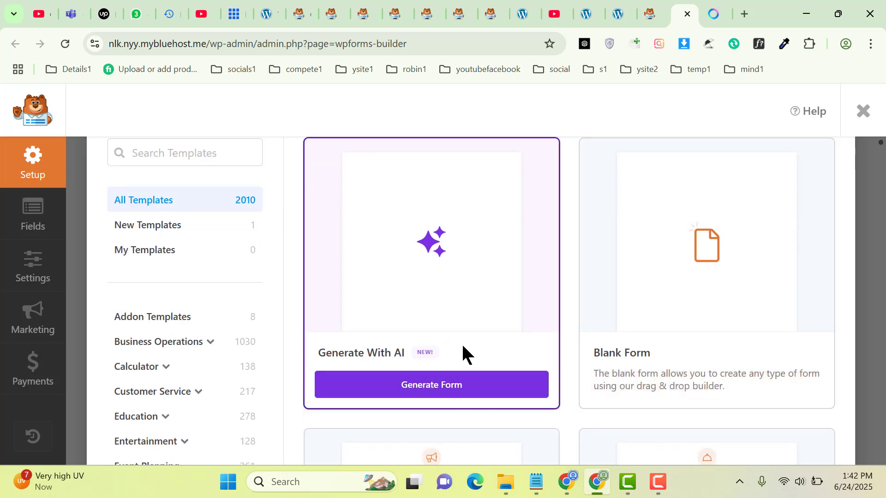
mouse_move(683, 180)
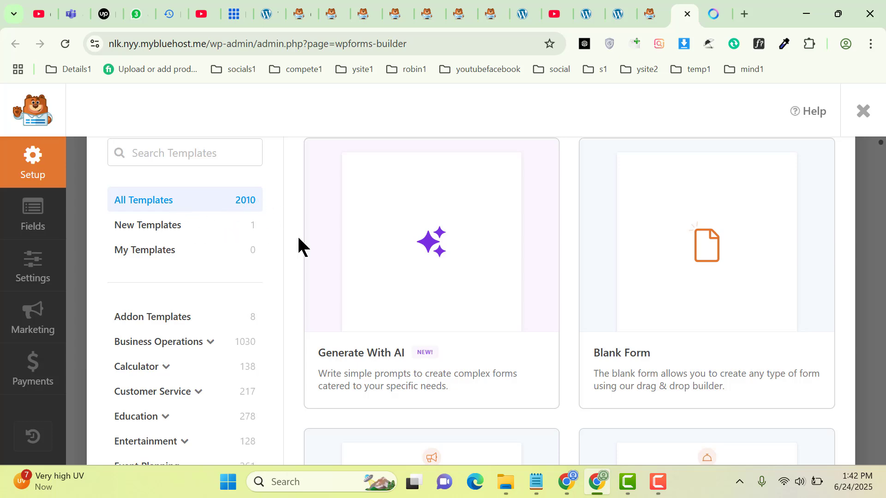
mouse_move(717, 356)
scroll(715, 355, down, 6)
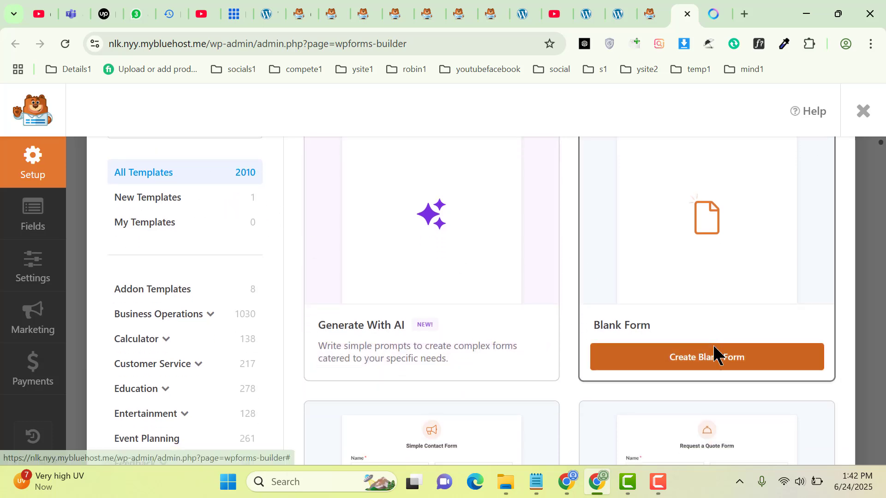
scroll(713, 348, up, 8)
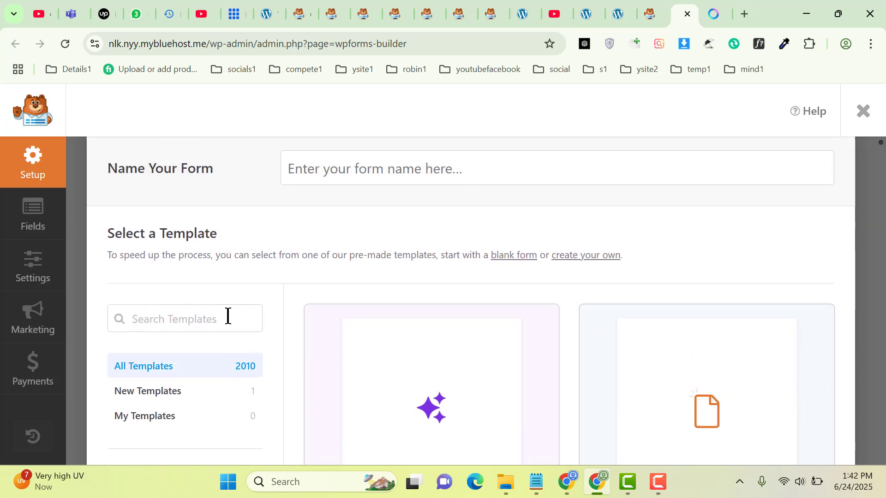
click(218, 312)
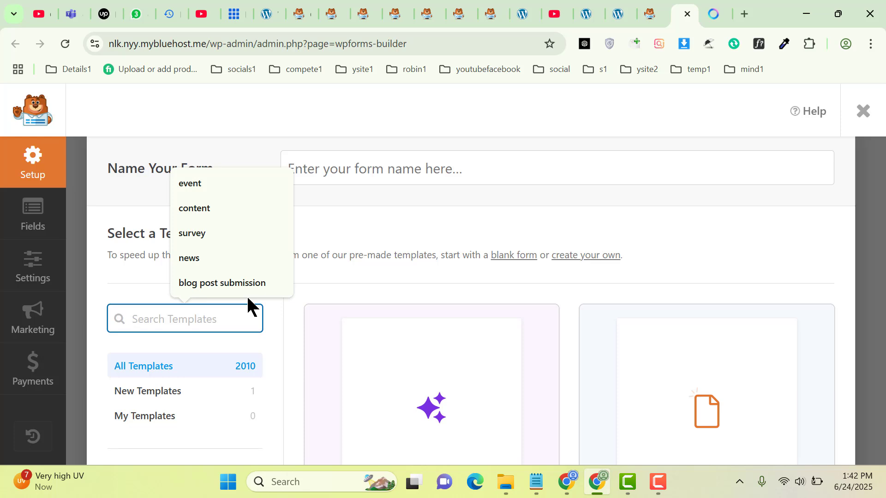
text(pos)
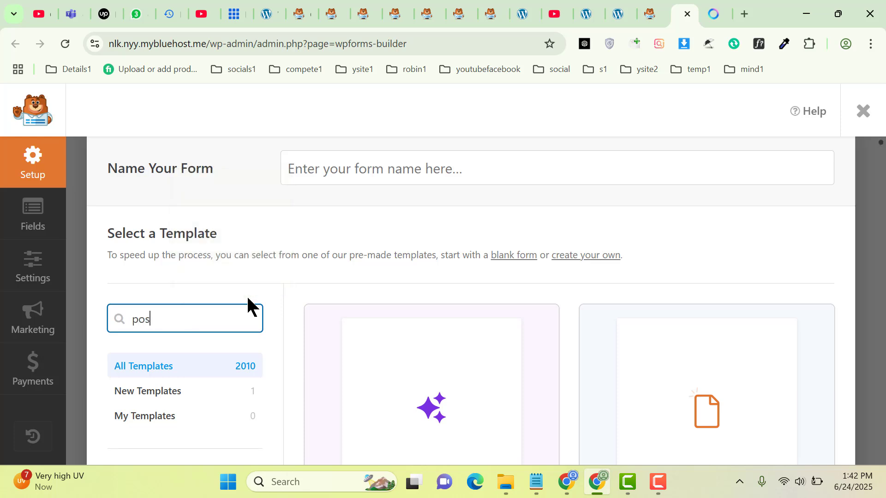
text(t sum)
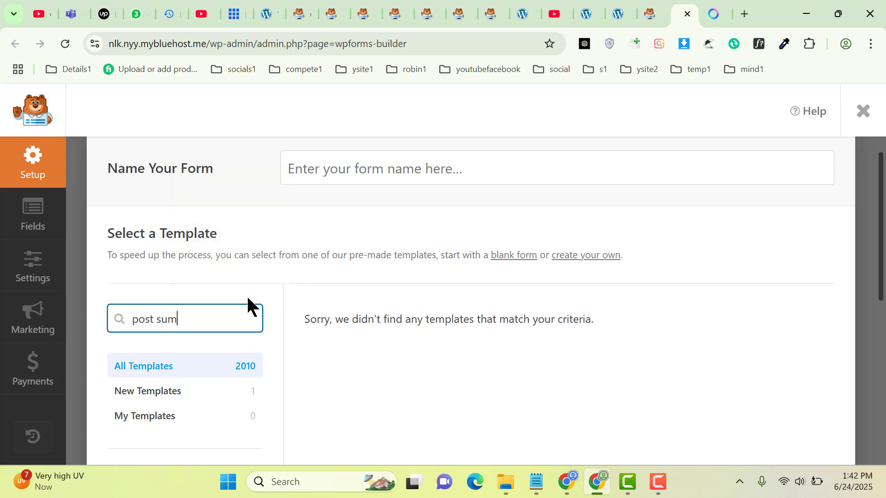
key(BackSpace)
text(bmission)
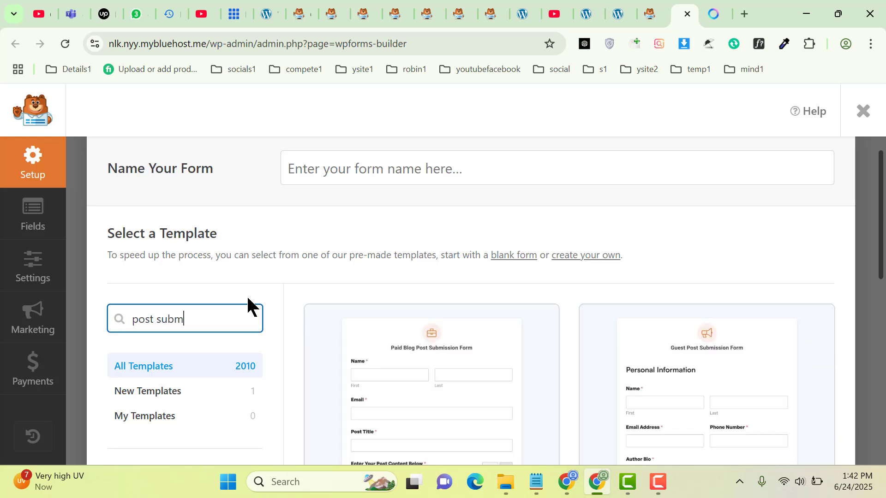
click(732, 245)
scroll(733, 237, down, 1)
scroll(733, 237, down, 9)
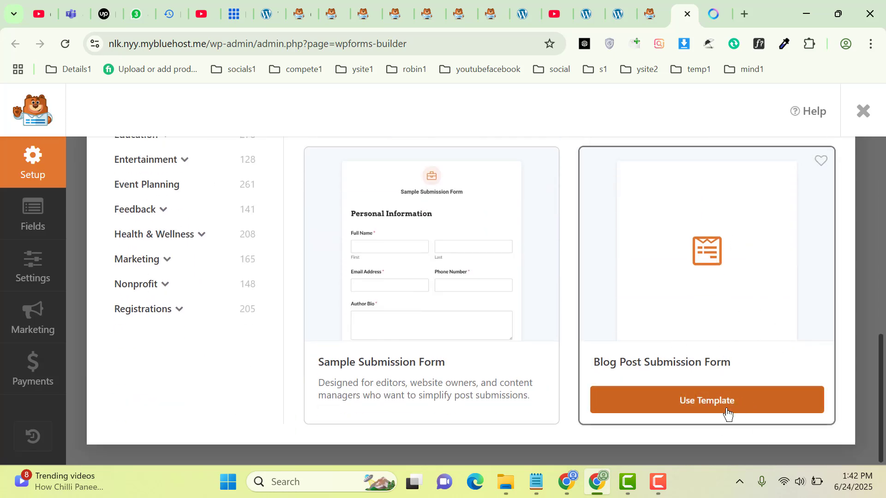
Build from the Blog Post Submission Form template, dismiss the reminder, and scroll through its fields
click(746, 403)
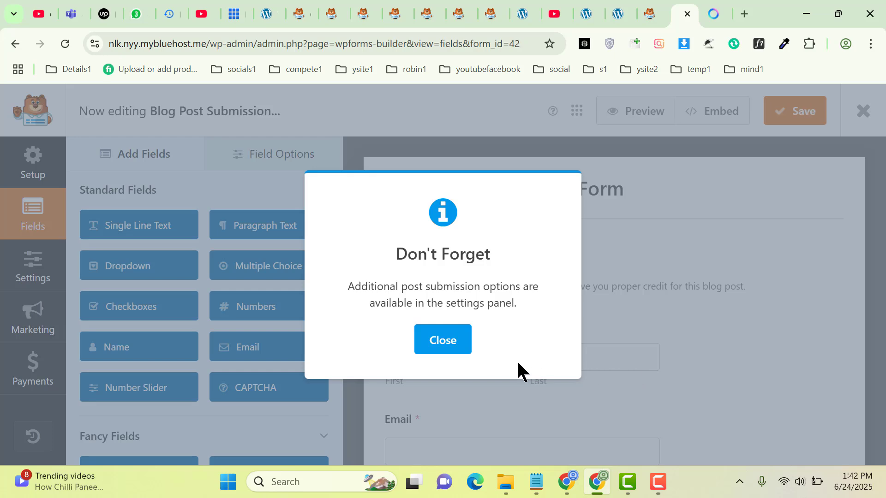
click(452, 349)
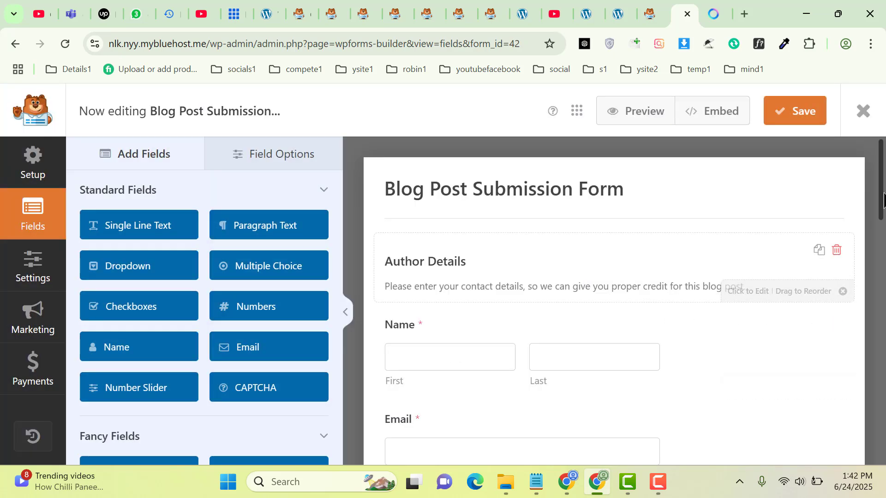
drag(882, 199, 882, 320)
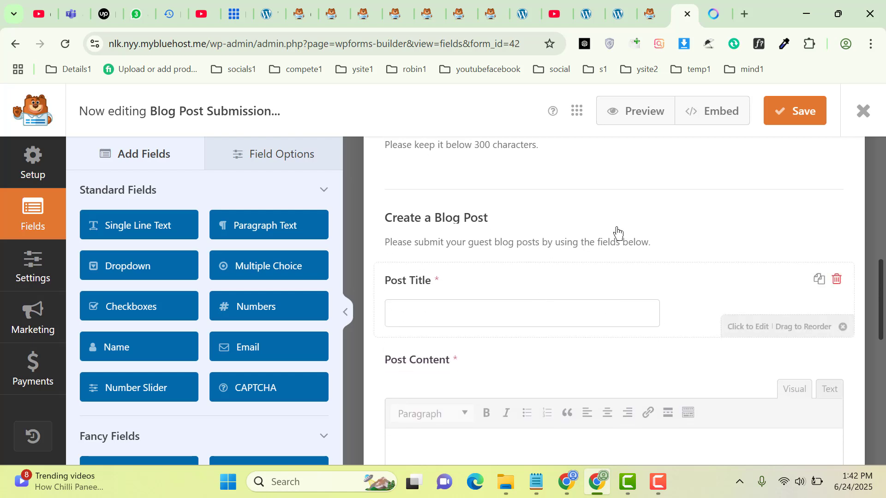
drag(882, 287, 872, 369)
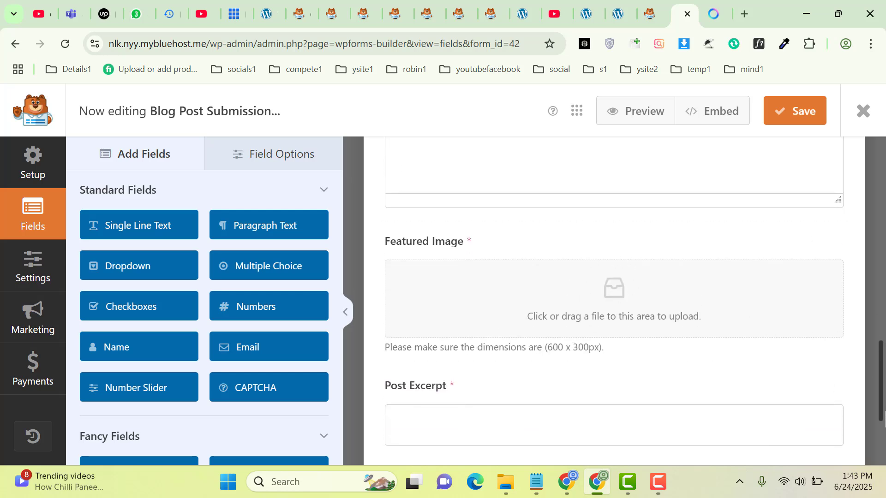
scroll(882, 374, down, 3)
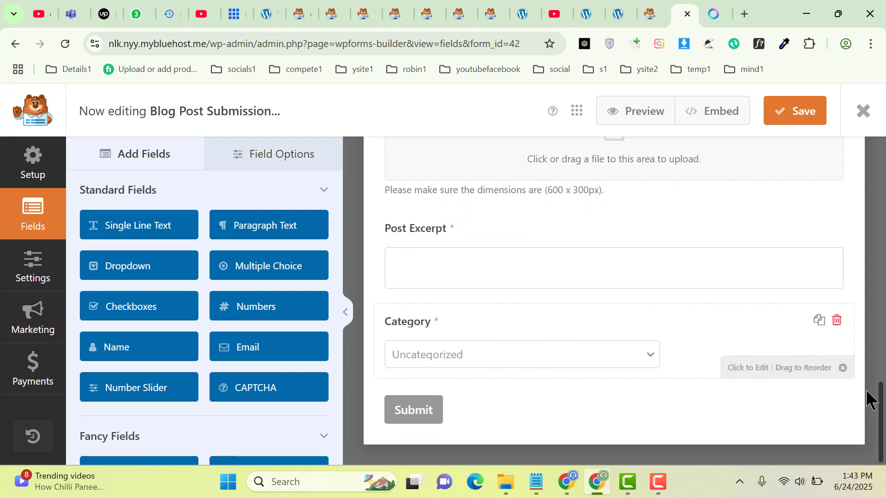
drag(882, 417, 863, 109)
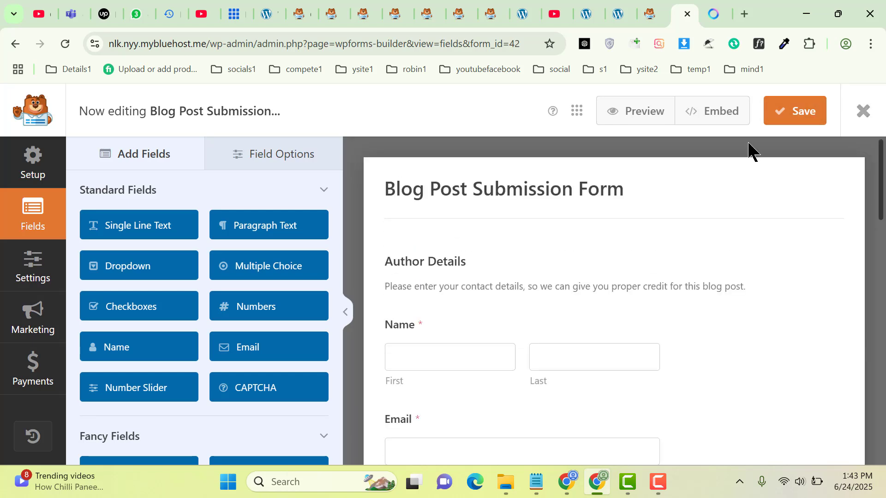
Save the form and copy its shortcode [wpforms id="42" title="false"]
click(799, 111)
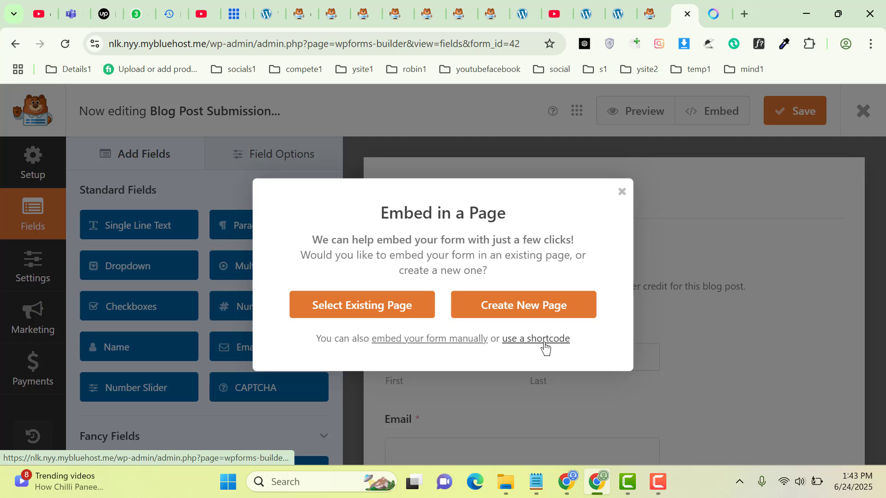
click(545, 346)
click(565, 351)
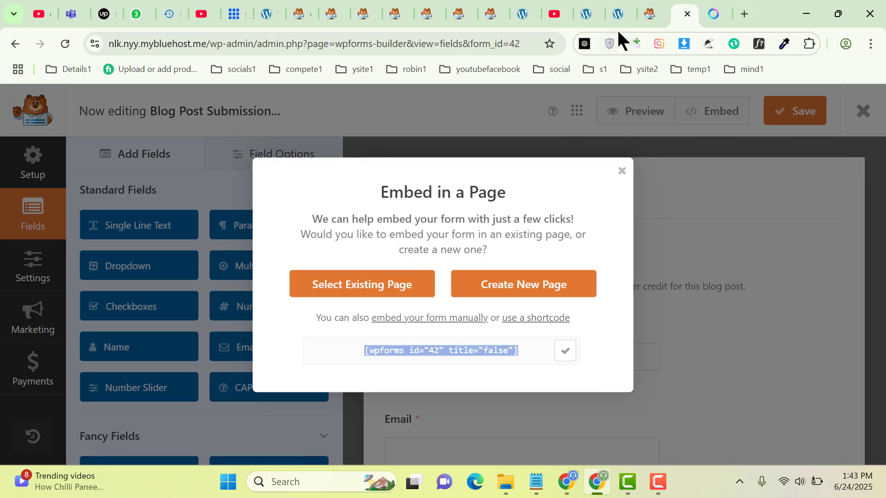
click(614, 9)
Start a new page titled 'User Submit Blog Posts'
mouse_move(152, 96)
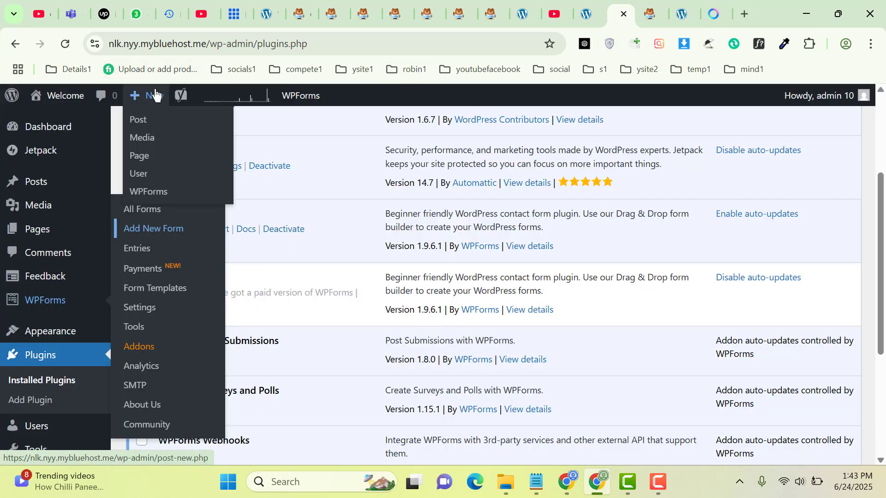
middle_click(141, 165)
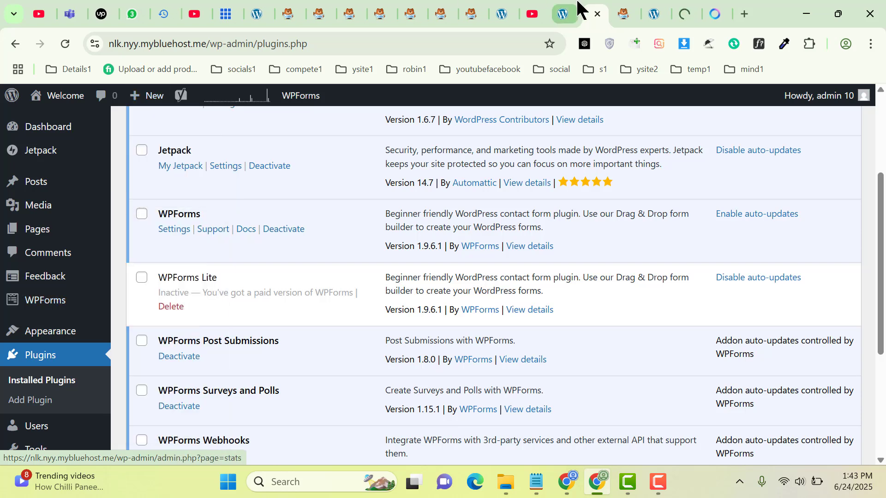
drag(683, 10, 706, 9)
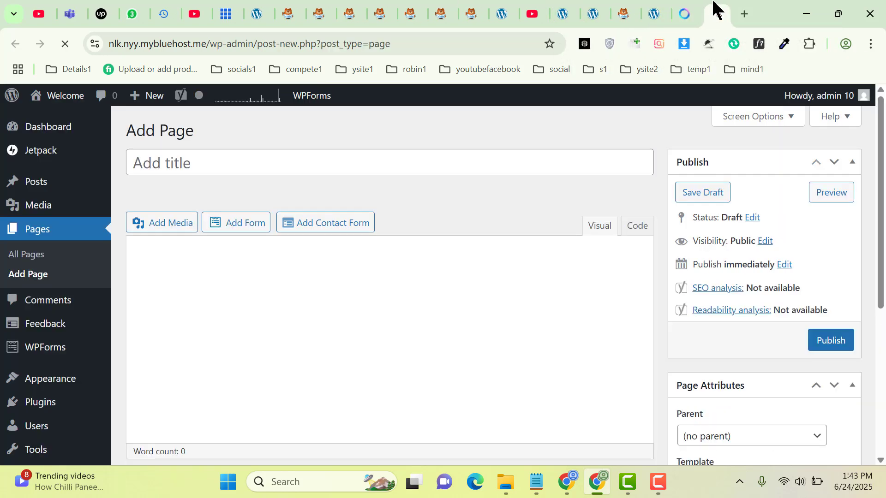
text(User Submit Blog Posts)
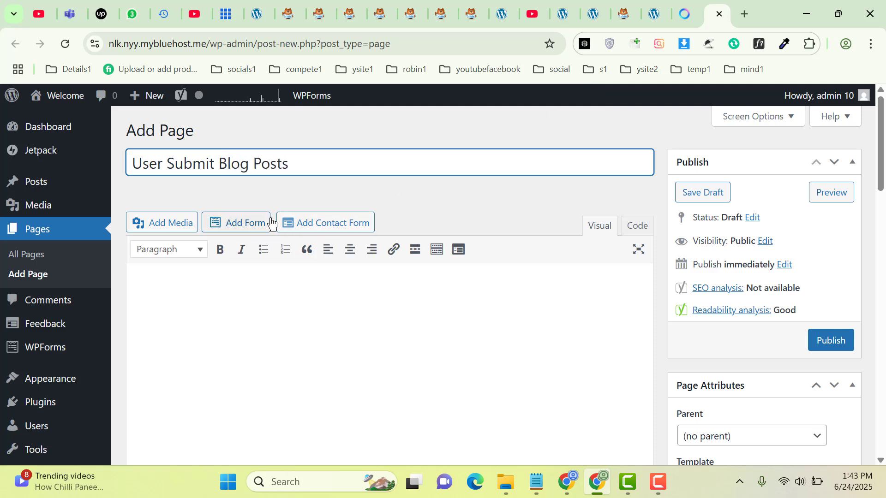
Paste the [wpforms id="42" title="false"] shortcode into the page body and publish it
click(140, 292)
right_click(141, 292)
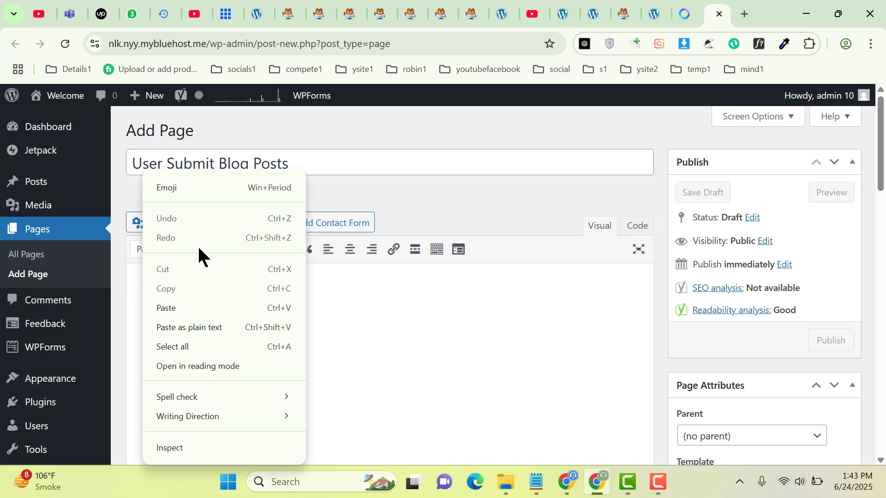
click(167, 309)
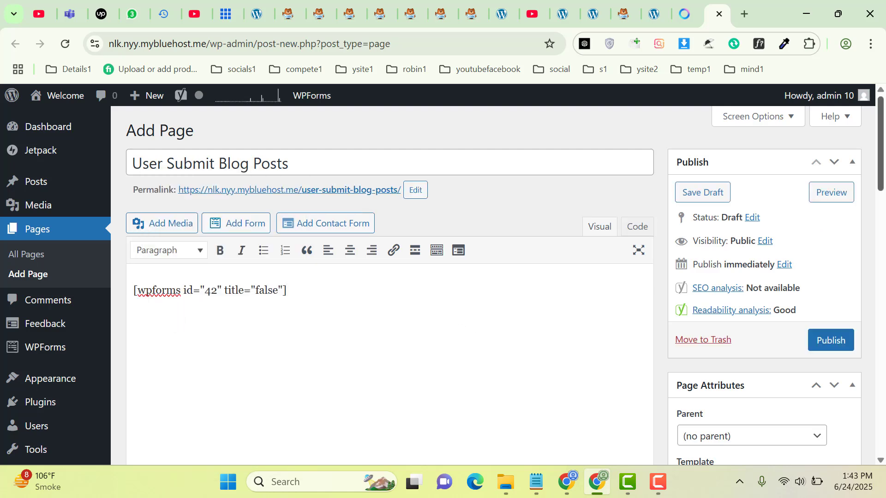
drag(882, 146, 882, 180)
scroll(882, 152, up, 1)
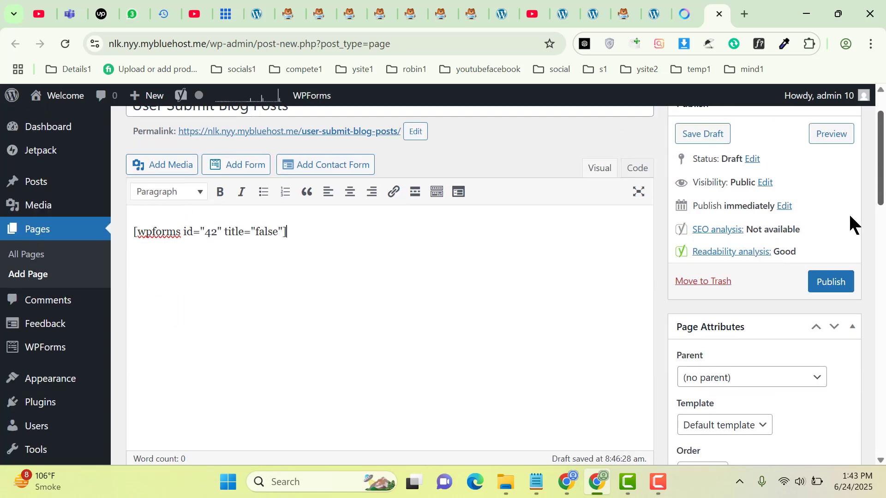
click(831, 287)
drag(883, 198, 884, 170)
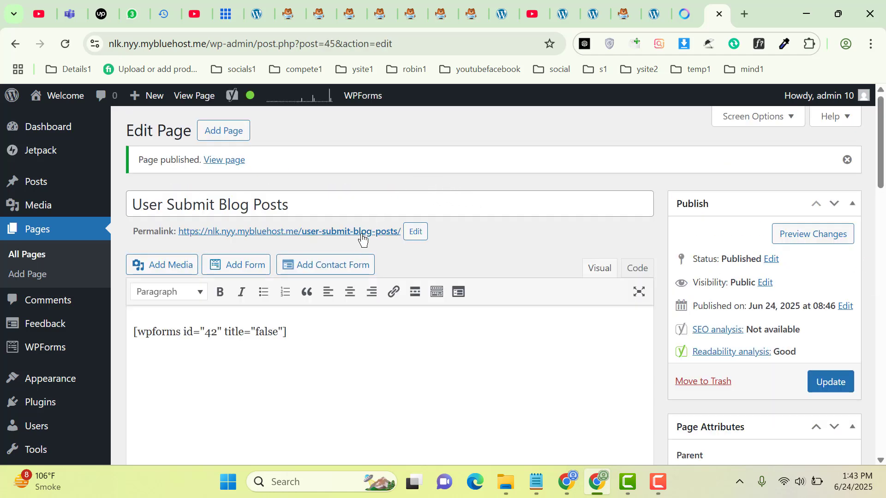
Copy the page's permalink and load it in the other browser window to view the form
right_click(362, 239)
click(398, 364)
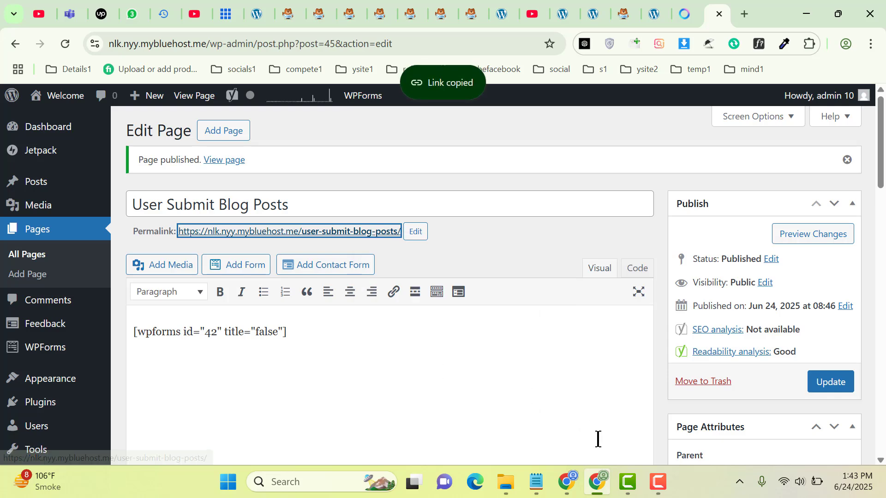
click(567, 482)
key(ctrl+v)
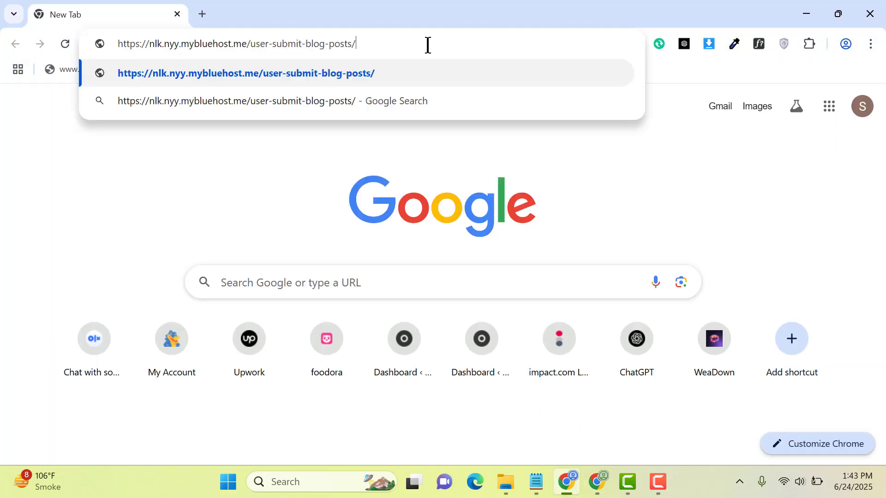
key(Return)
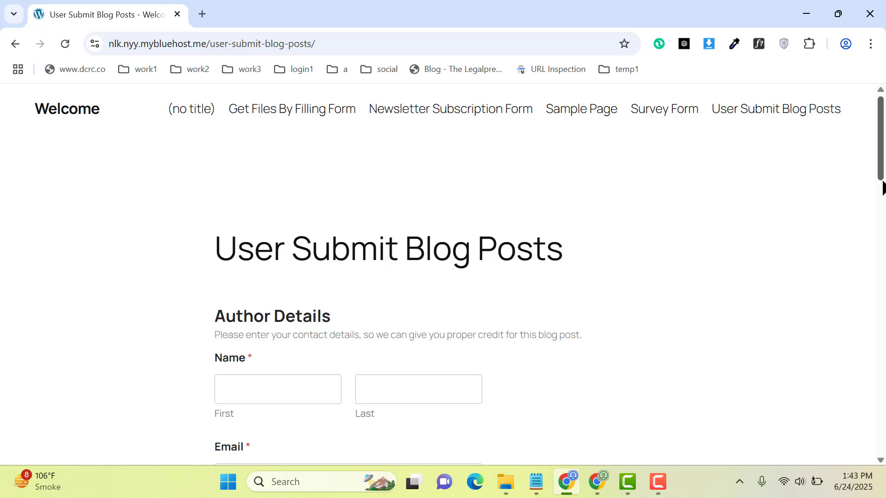
scroll(883, 187, down, 18)
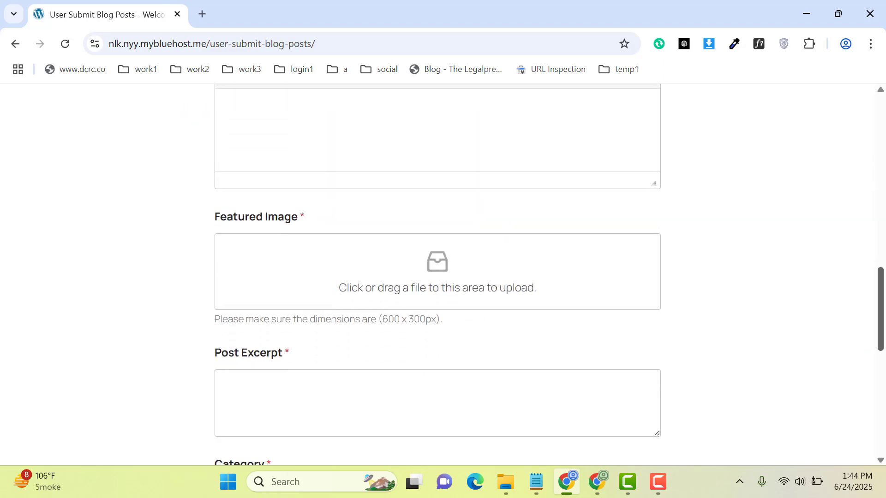
scroll(859, 198, down, 4)
scroll(859, 205, up, 12)
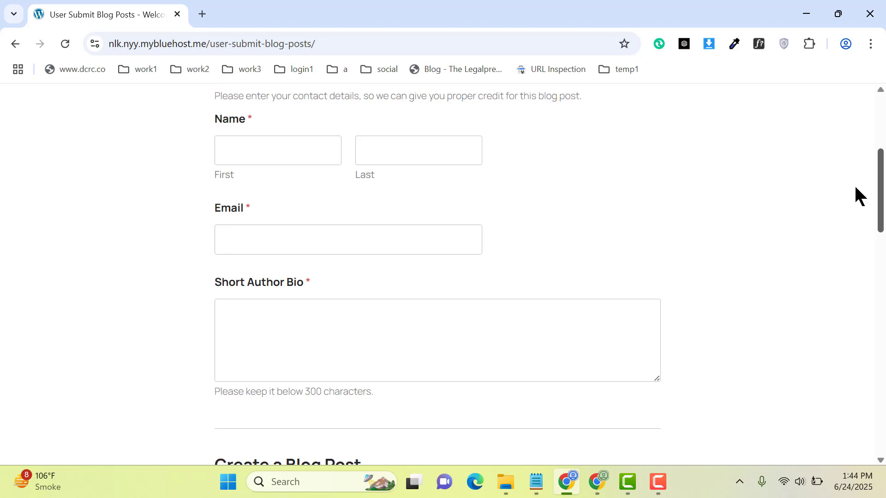
scroll(857, 185, up, 2)
scroll(856, 202, down, 2)
Enter the author's first name, last name and e-mail address in the form
click(297, 155)
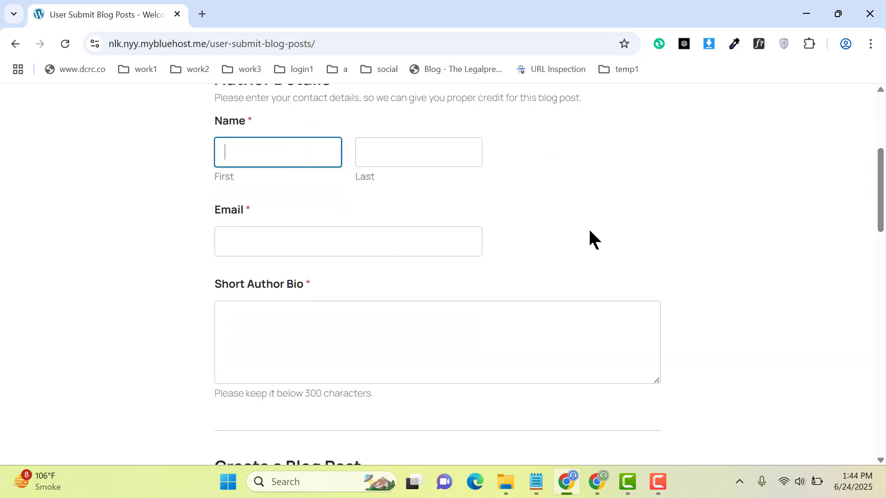
key(Tab)
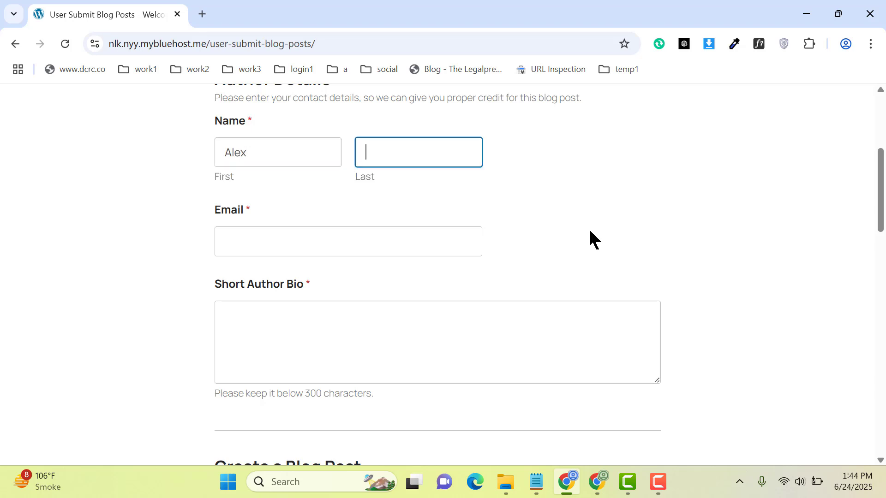
key(Tab)
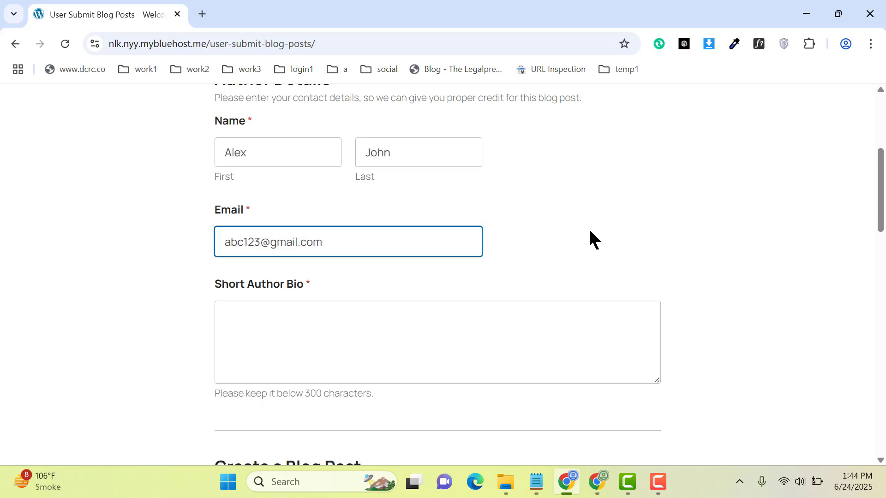
Select the intro paragraph of the Meta AI plugins post to use for the bio
click(366, 332)
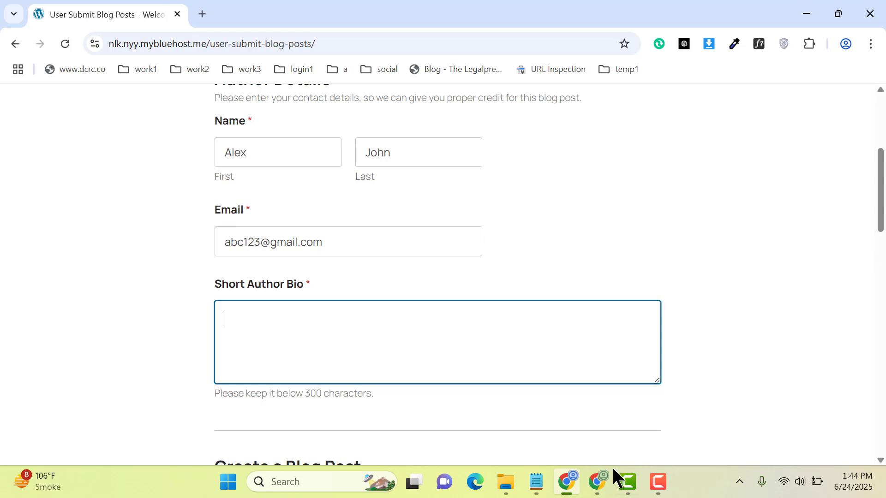
click(596, 482)
drag(679, 5, 711, 12)
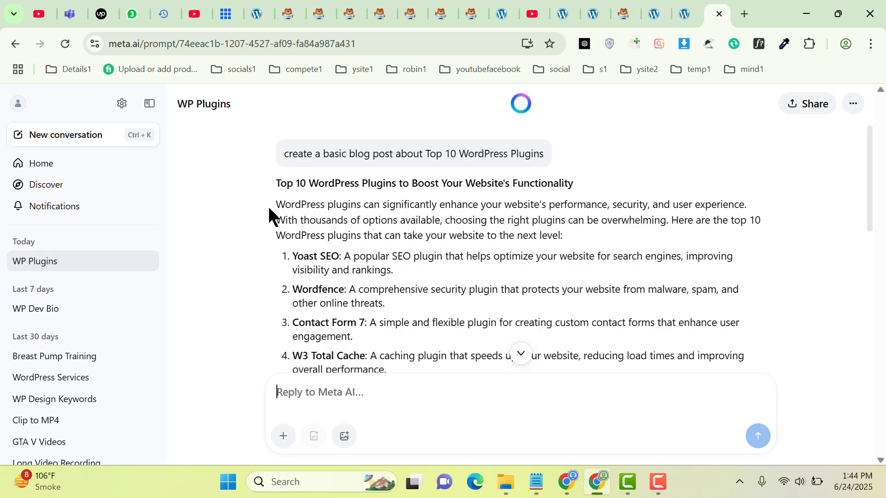
drag(272, 204, 550, 244)
key(ctrl+c)
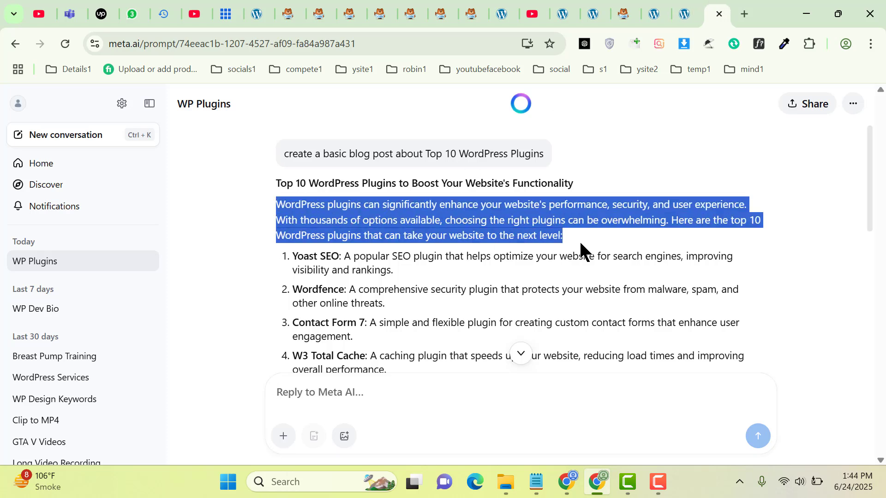
Paste the copied intro text into the Short Author Bio field
click(568, 489)
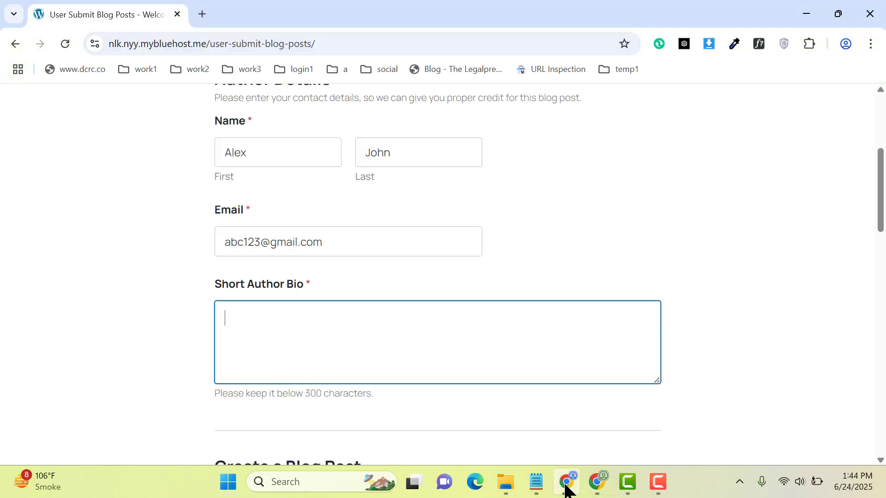
key(ctrl+v)
scroll(412, 276, down, 4)
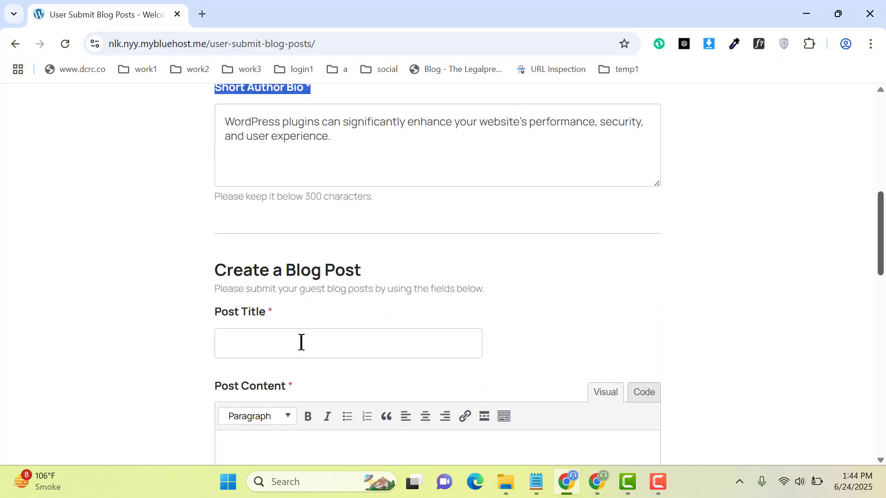
click(300, 343)
Paste the intro paragraph into the Post Content field
click(761, 306)
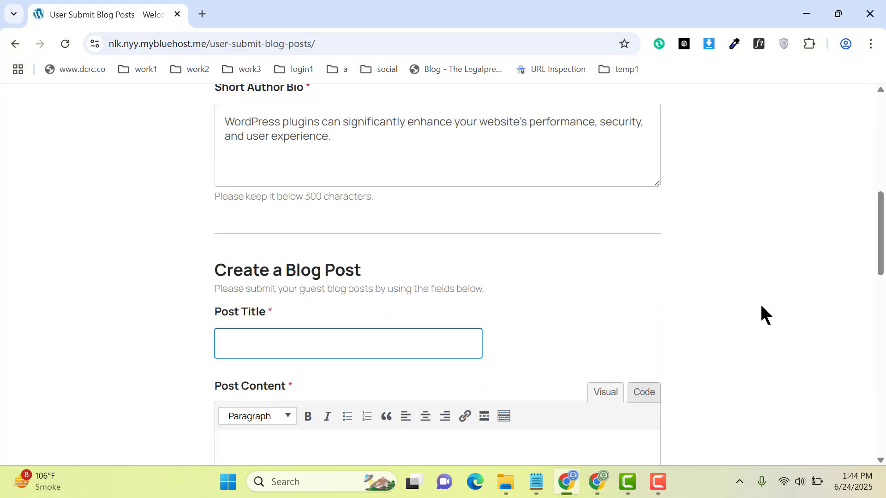
scroll(555, 172, down, 6)
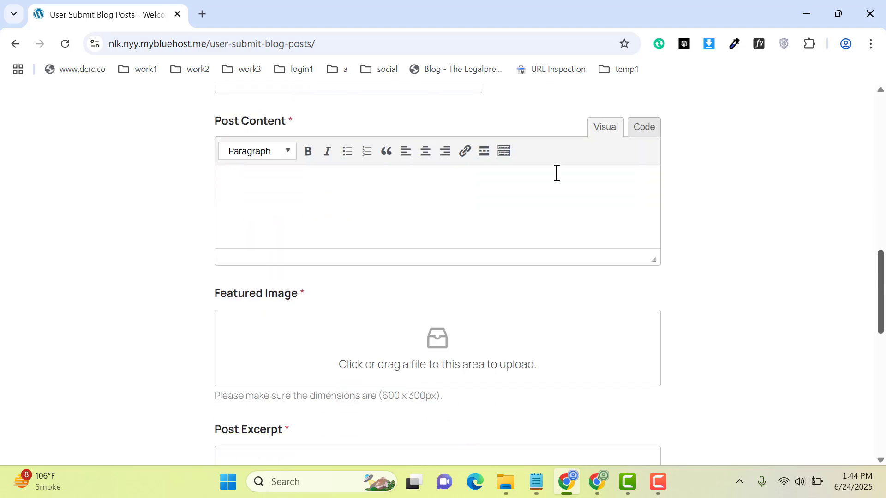
click(441, 196)
key(ctrl+v)
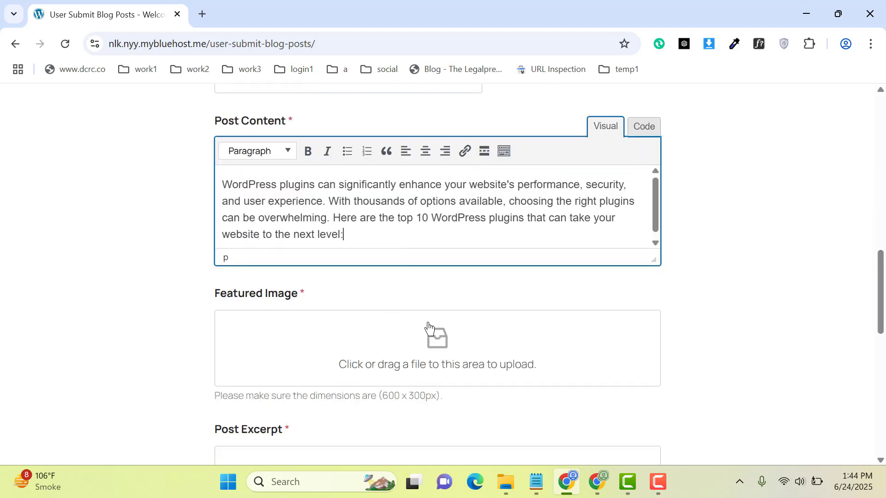
click(416, 356)
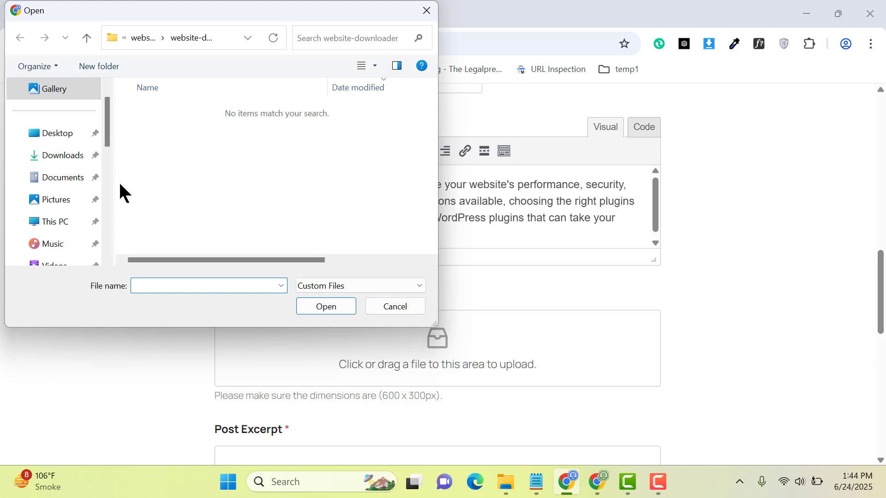
Attach vv1.png from the Pictures folder as the featured image
click(54, 200)
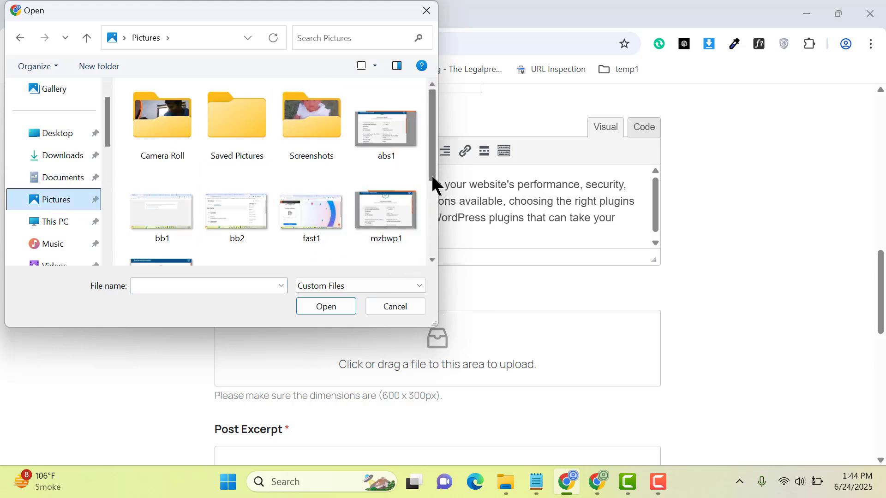
drag(433, 178, 433, 248)
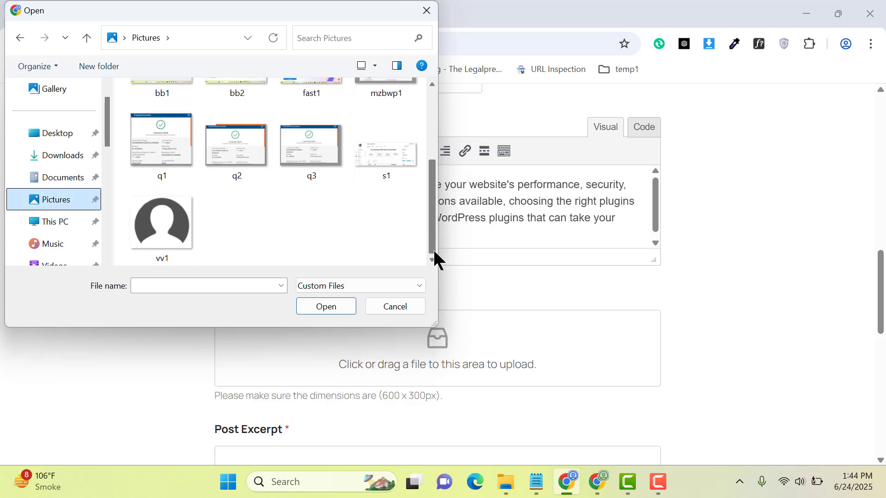
double_click(152, 235)
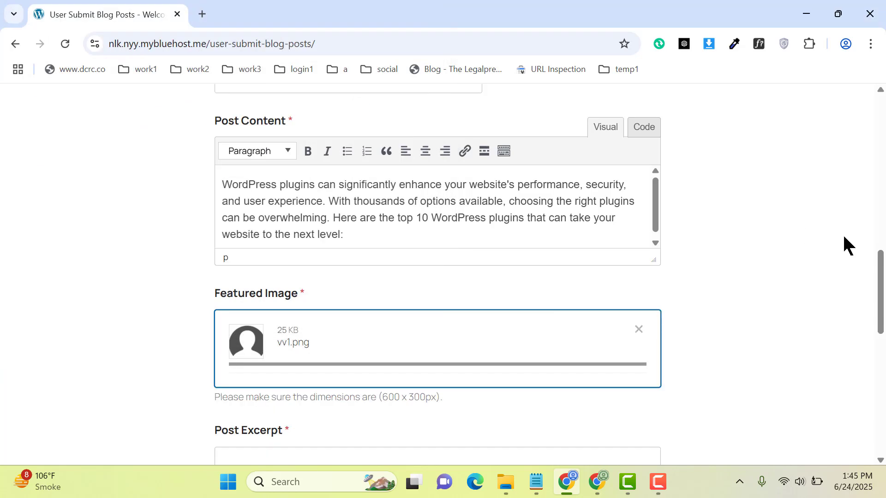
drag(884, 323, 884, 327)
drag(885, 374, 885, 376)
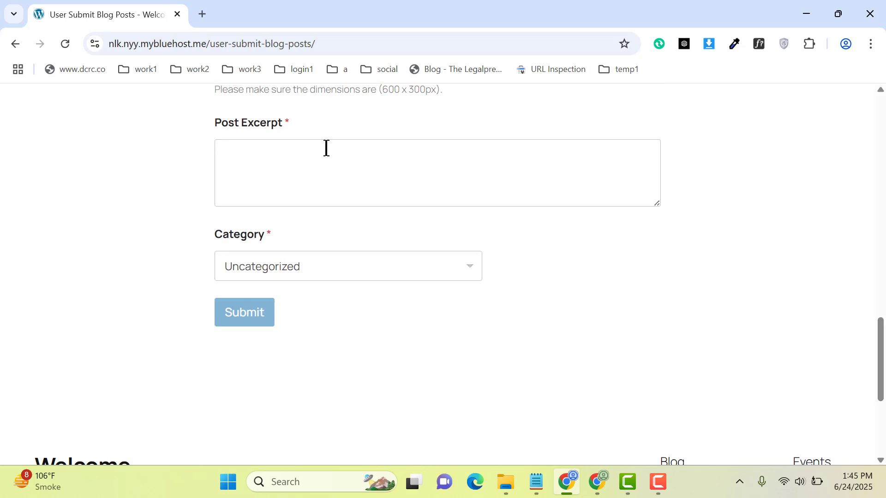
Keep Uncategorized as the category and trim the excerpt to the intro's first sentence
click(264, 266)
click(267, 291)
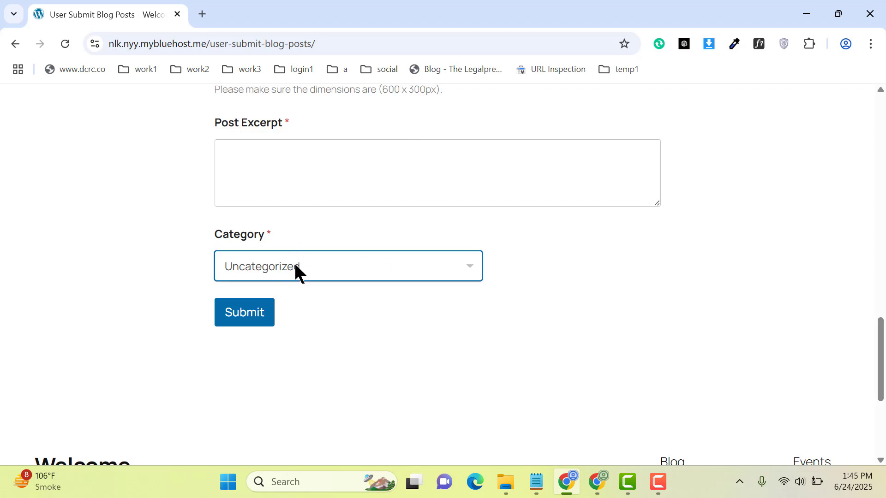
click(315, 176)
key(ctrl+v)
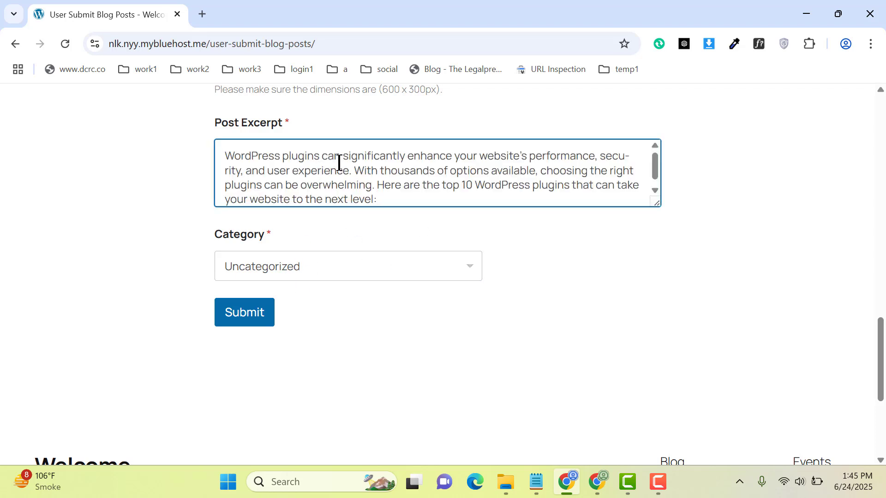
drag(428, 179, 494, 222)
key(BackSpace)
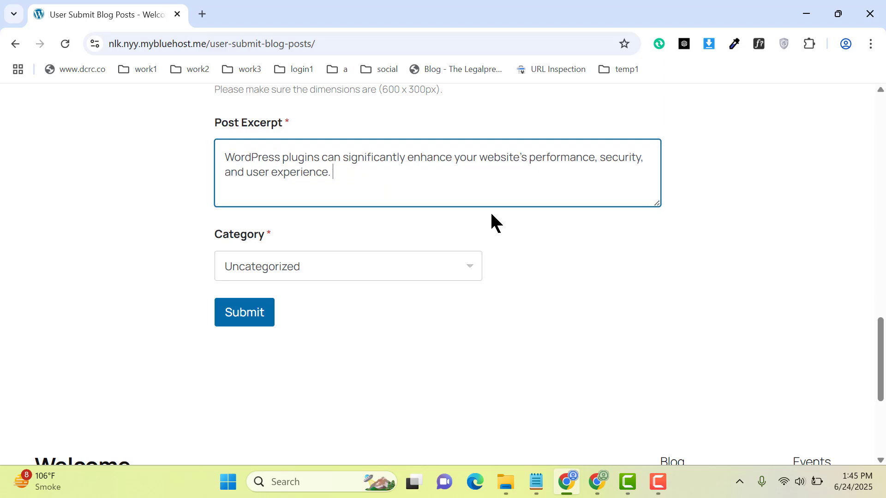
scroll(871, 289, up, 5)
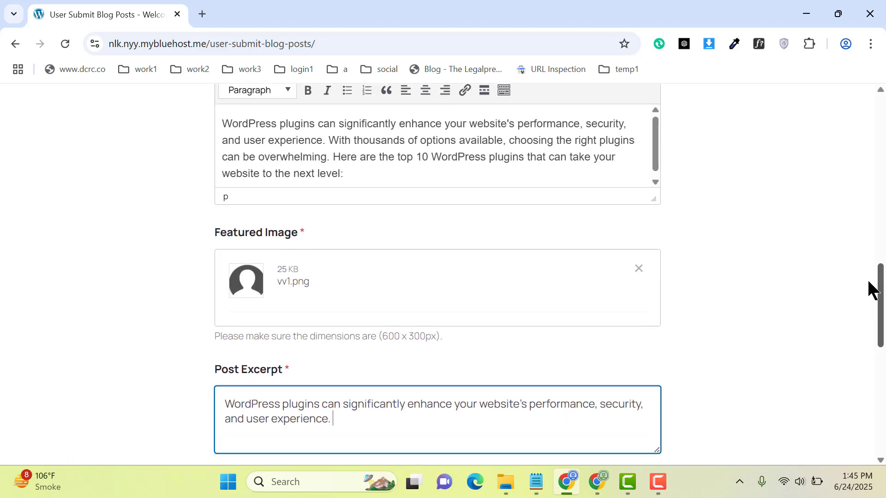
drag(862, 264, 854, 226)
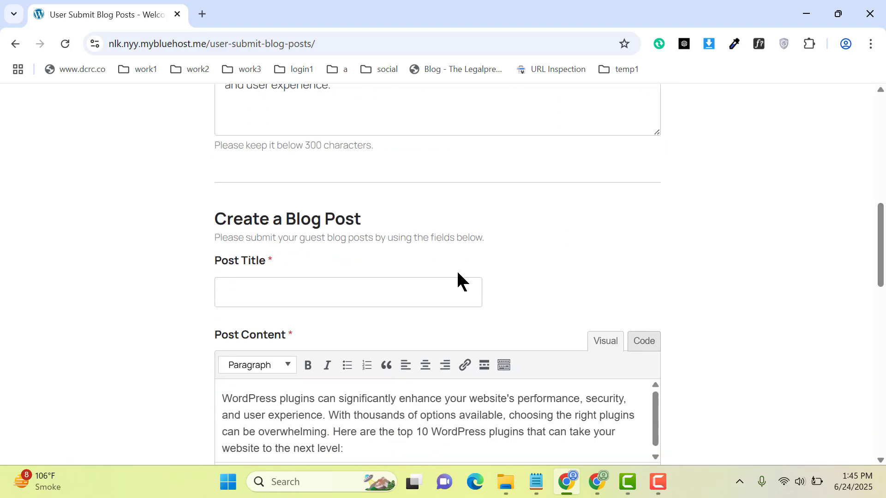
Select the article heading in the Meta AI post to copy for the title
click(599, 484)
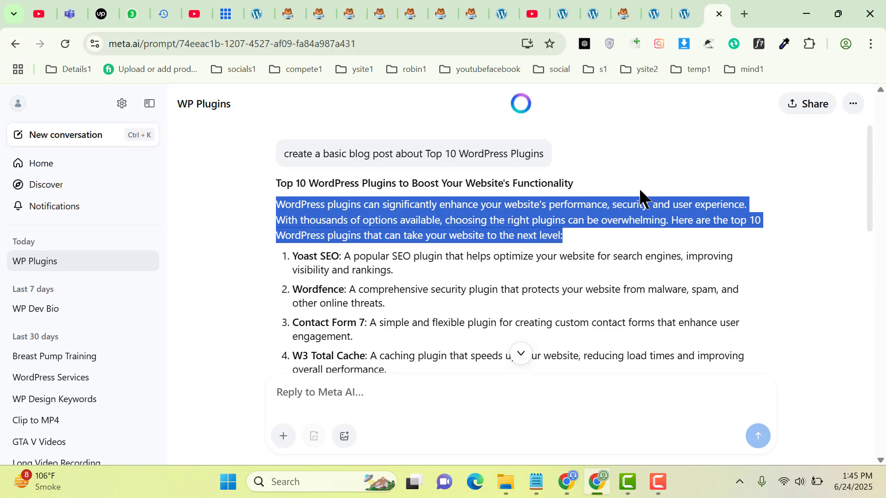
click(585, 184)
drag(585, 183, 256, 194)
key(ctrl+c)
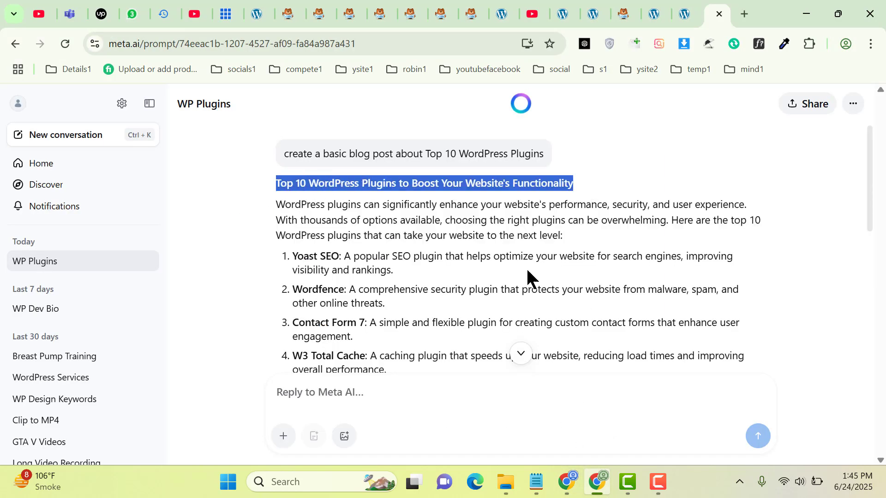
Paste 'Top 10 WordPress Plugins to Boost Your Website's Functionality' as the Post Title and submit the form
click(567, 483)
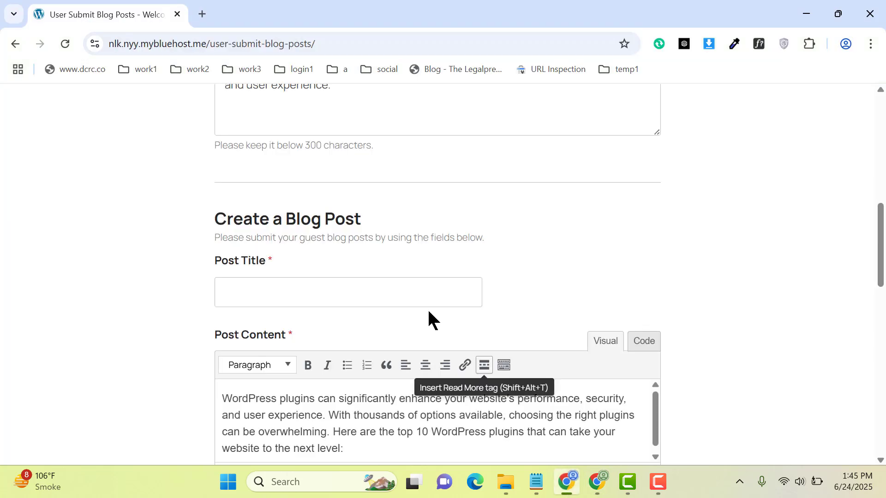
click(368, 291)
key(ctrl+v)
drag(880, 261, 882, 383)
click(233, 271)
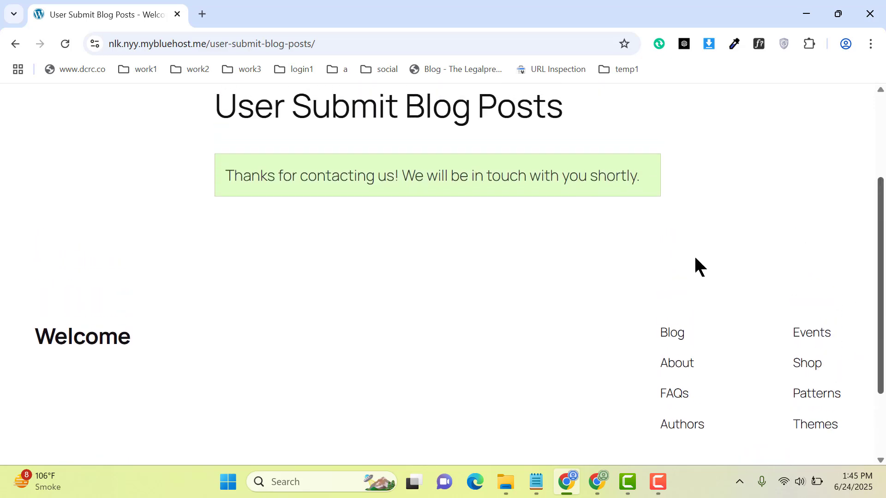
Go to the WordPress admin's All Posts list
click(597, 482)
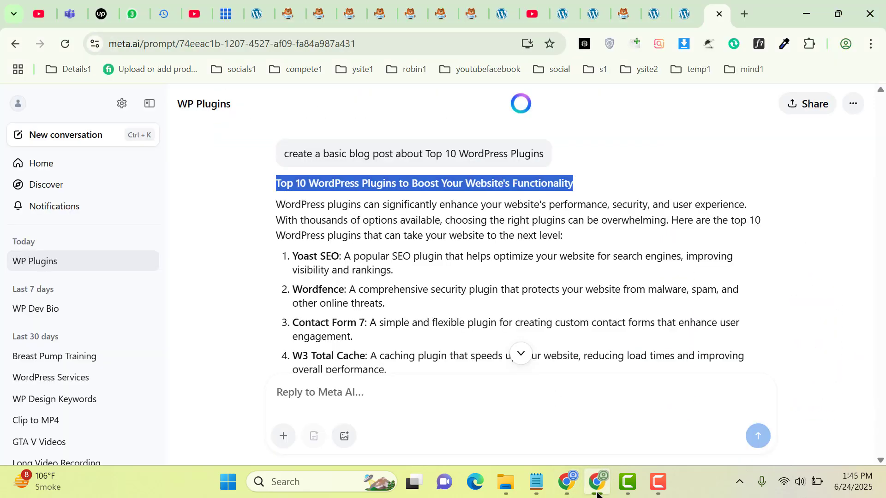
click(684, 13)
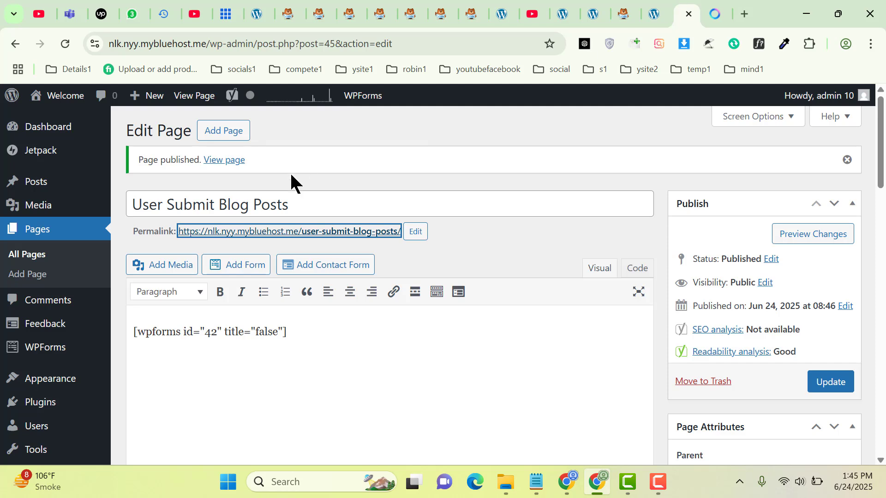
mouse_move(65, 184)
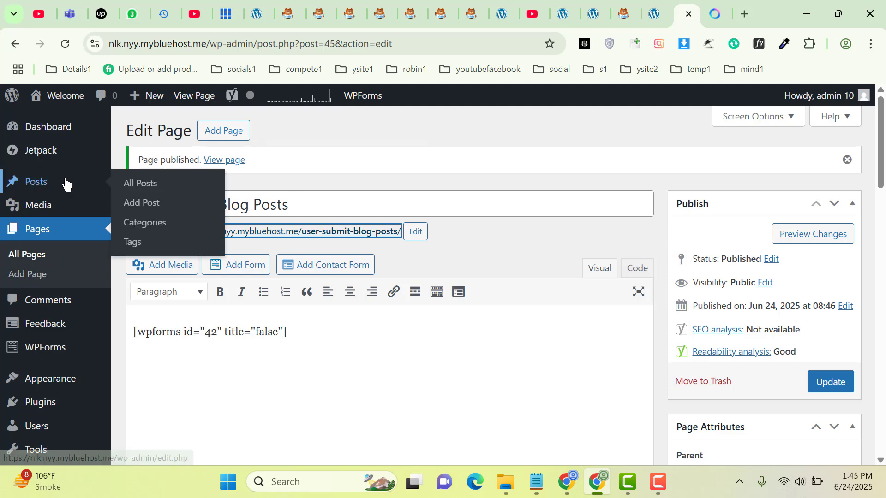
click(146, 187)
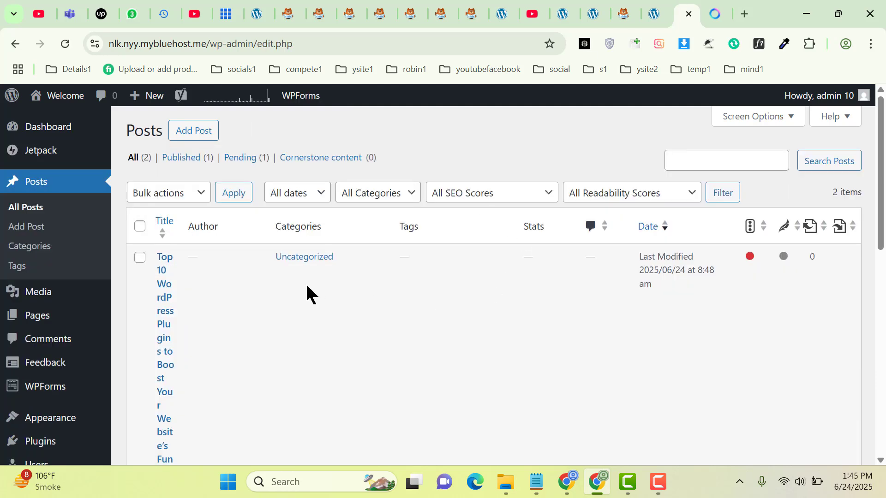
Hide the SEO score, Readability score and Comments columns via Screen Options
click(733, 122)
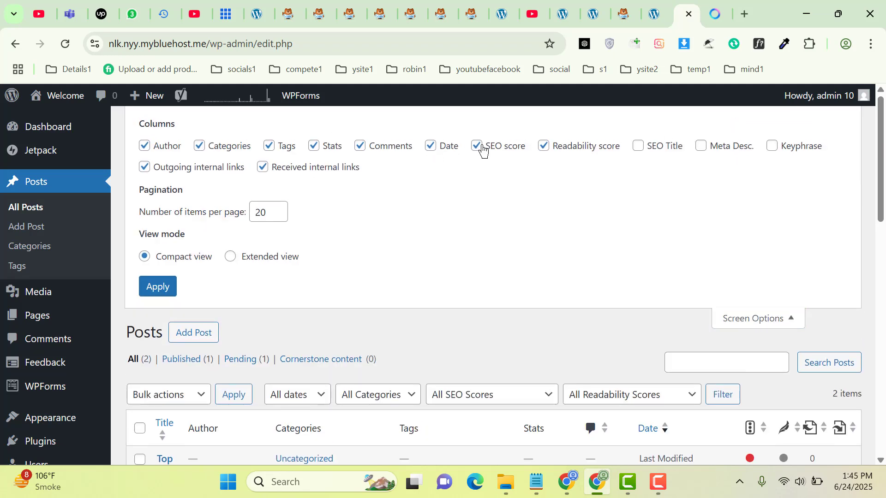
click(480, 148)
click(544, 147)
click(361, 152)
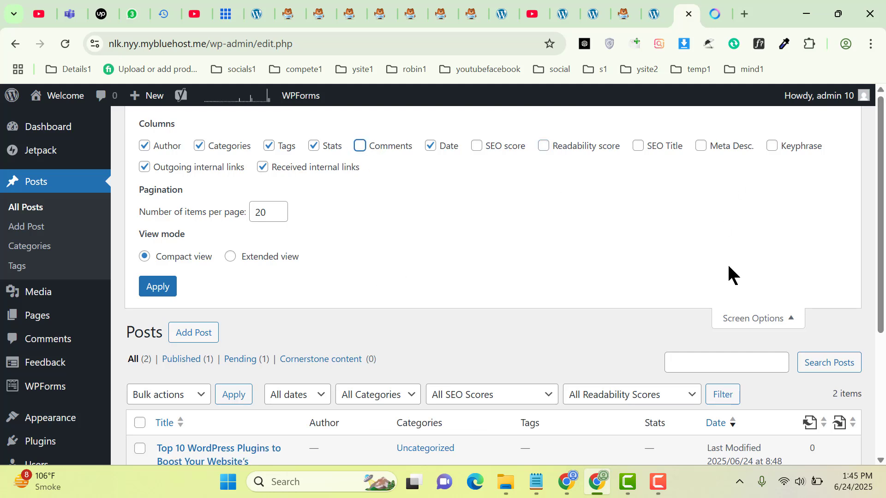
click(746, 323)
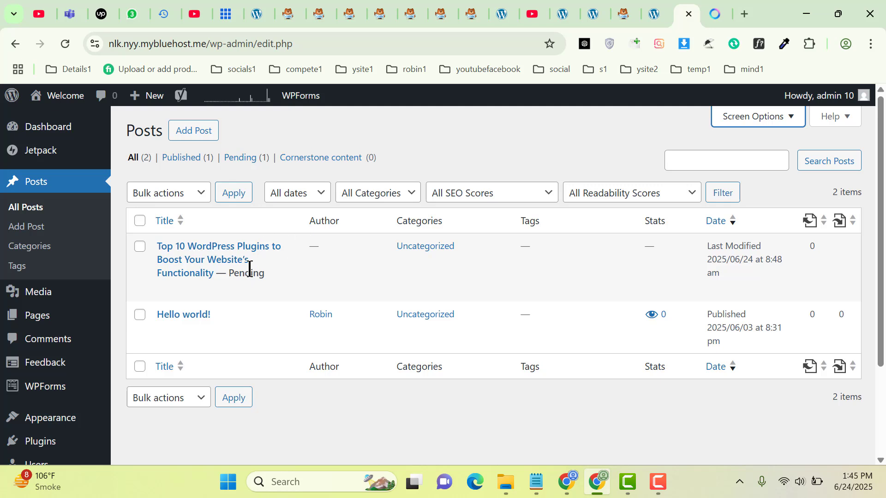
Open the pending 'Top 10 WordPress Plugins' post in the editor and publish it
click(194, 273)
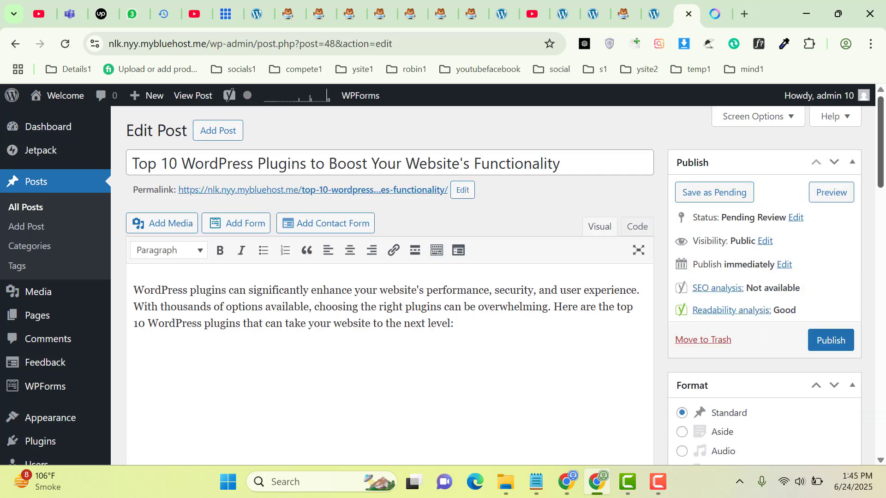
click(838, 352)
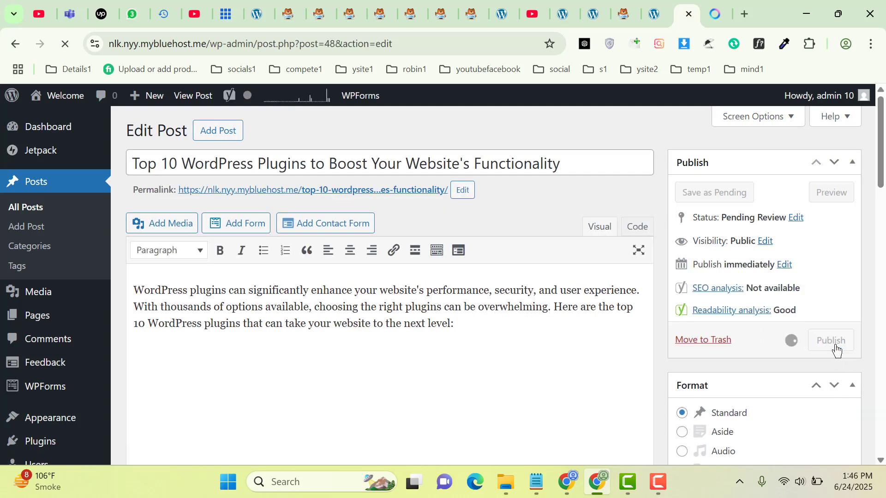